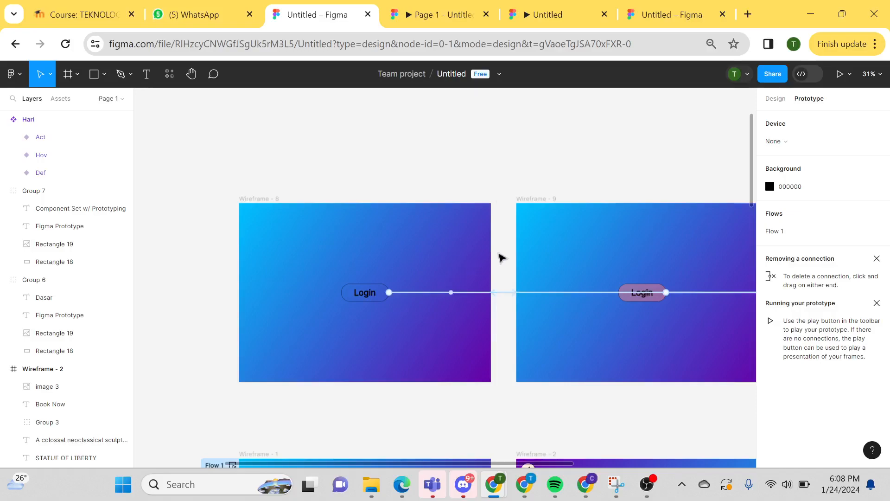
Inspect the trigger options of the interaction linking the Login button in Wireframe - 8 to Wireframe - 9, keeping While hovering selected.
click(353, 285)
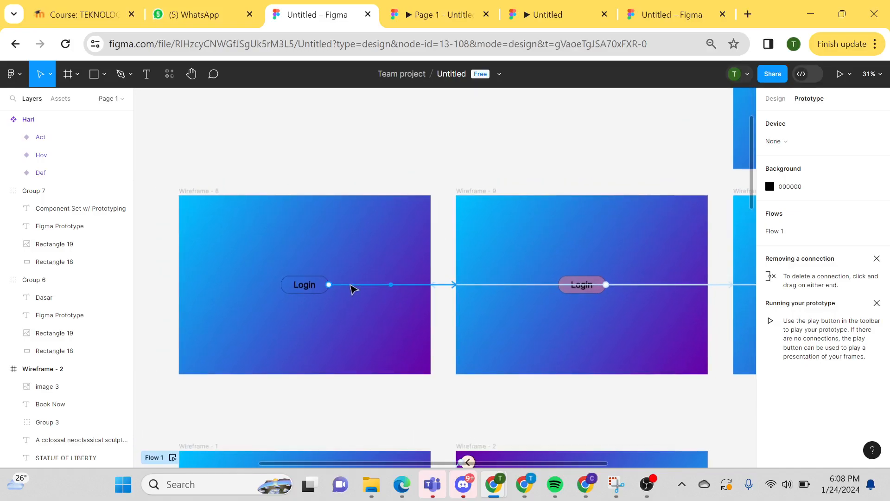
click(442, 252)
drag(423, 266, 387, 259)
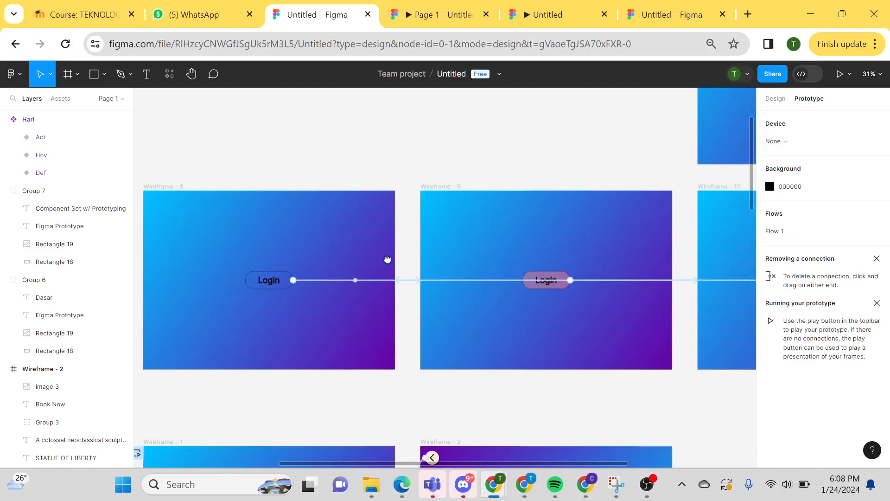
scroll(292, 251, right, 5)
scroll(358, 256, left, 6)
click(293, 282)
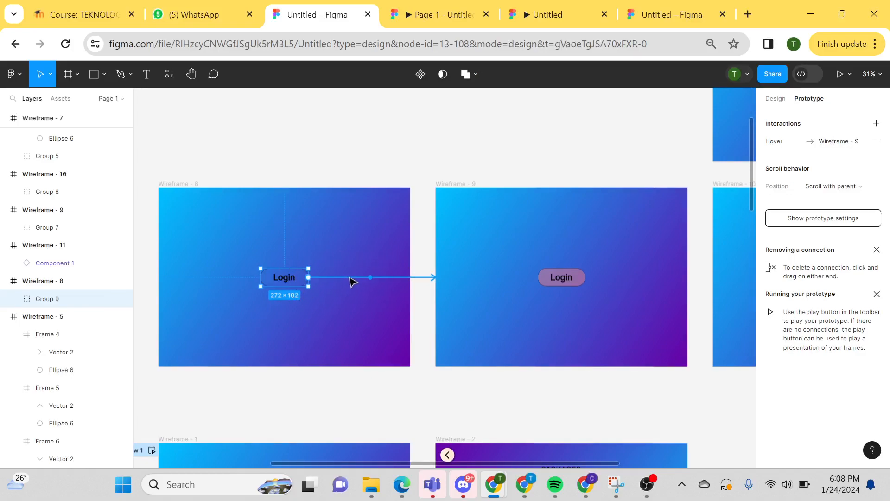
click(351, 277)
click(338, 304)
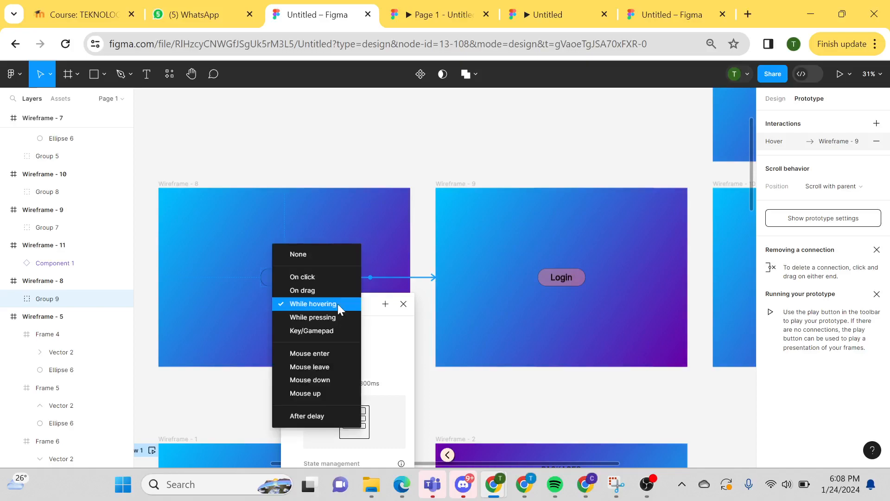
click(332, 303)
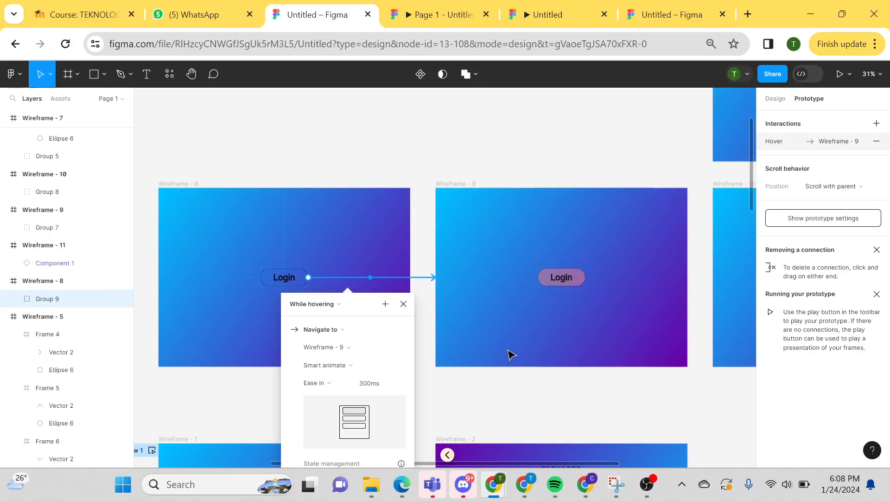
Inspect the details of the interaction linking the Login button in Wireframe - 9 to Wireframe - 10.
scroll(433, 342, right, 3)
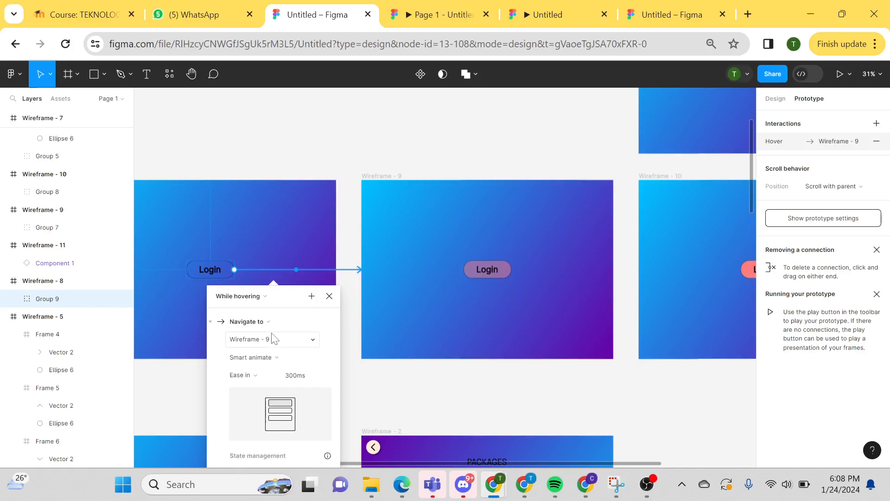
scroll(377, 304, right, 1)
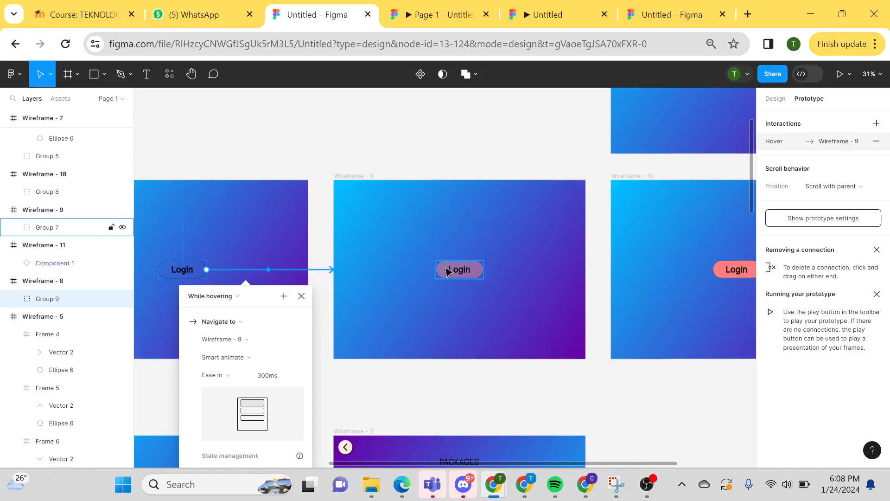
click(446, 270)
scroll(517, 298, right, 4)
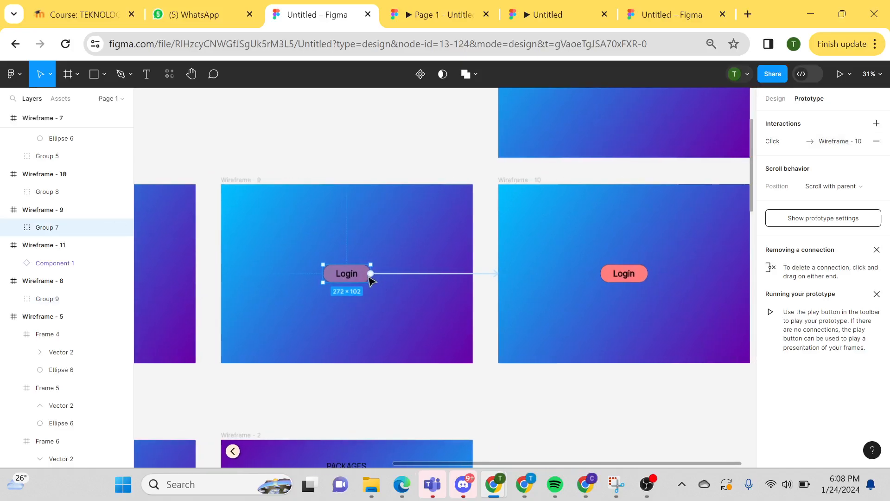
click(443, 275)
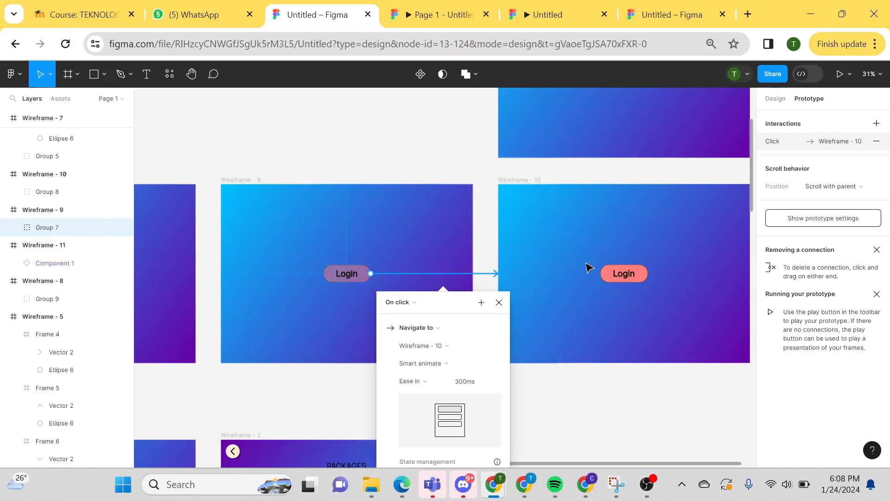
Inspect the interaction that links the Login button in Wireframe - 10 back to Wireframe - 8, and close its details.
click(621, 275)
scroll(618, 324, up, 1)
scroll(551, 324, left, 2)
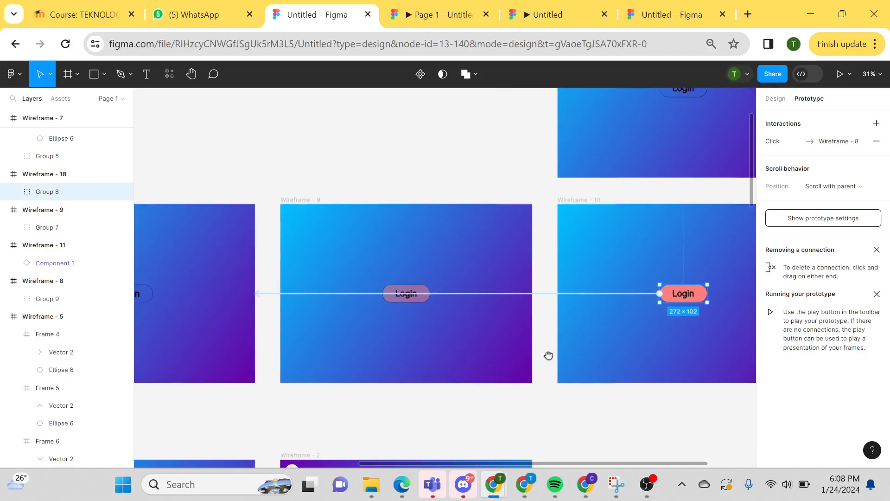
scroll(582, 336, left, 2)
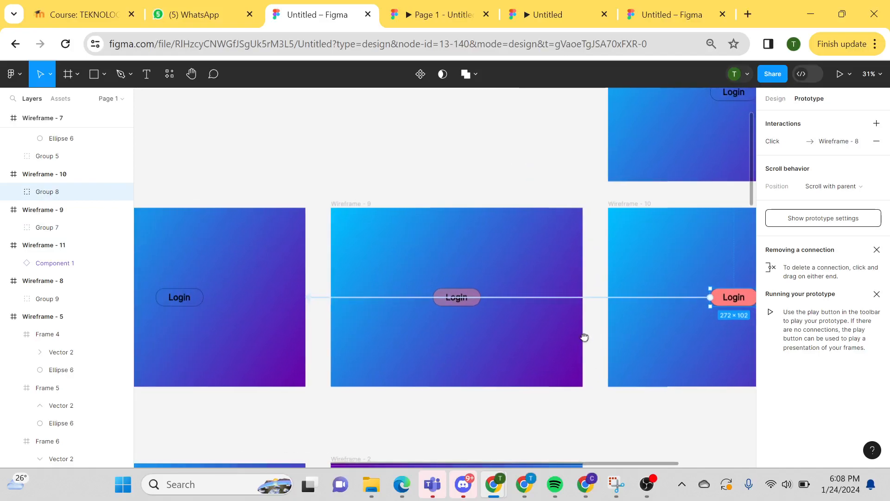
scroll(496, 327, left, 2)
scroll(495, 328, up, 1)
scroll(482, 325, left, 1)
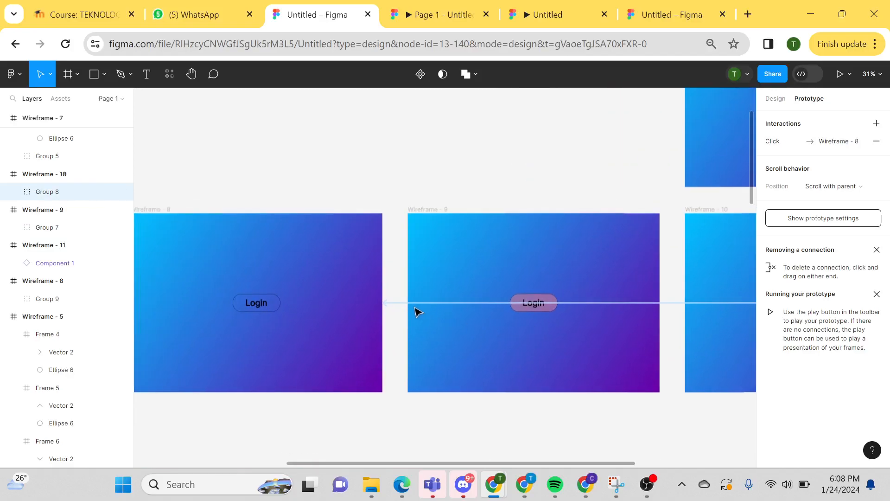
drag(390, 334, 253, 313)
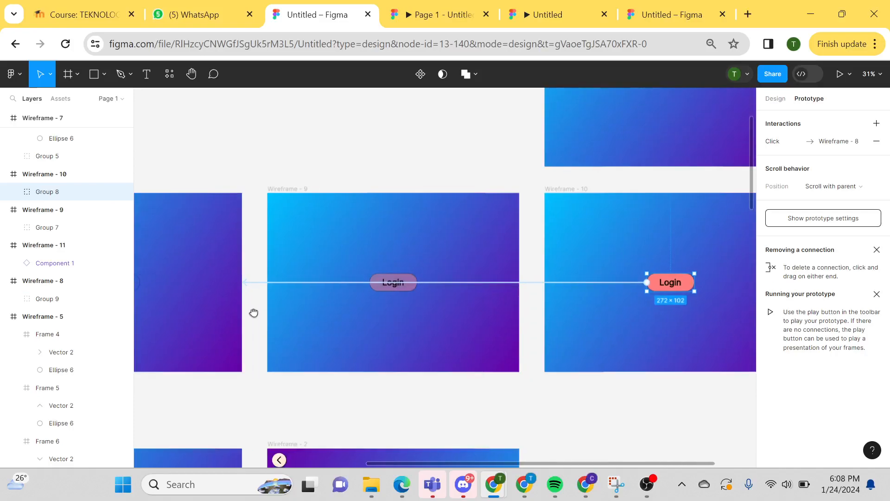
click(642, 282)
scroll(524, 255, left, 2)
scroll(524, 255, up, 1)
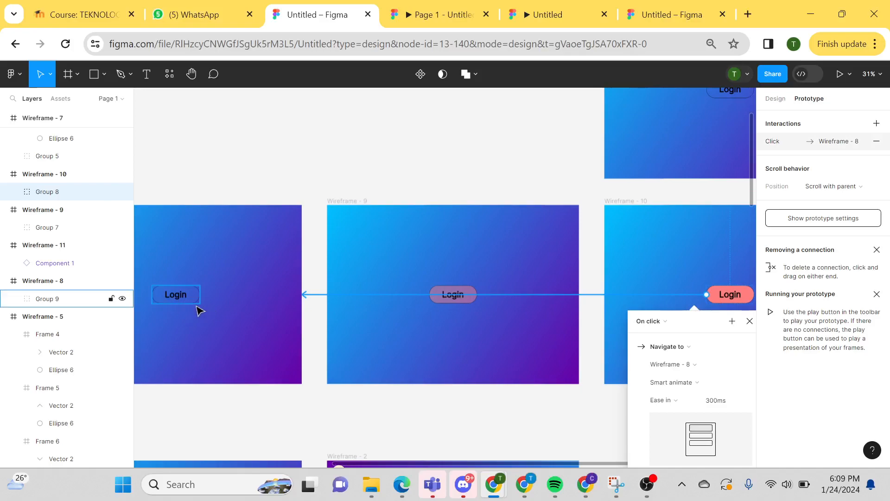
click(594, 328)
scroll(344, 318, left, 2)
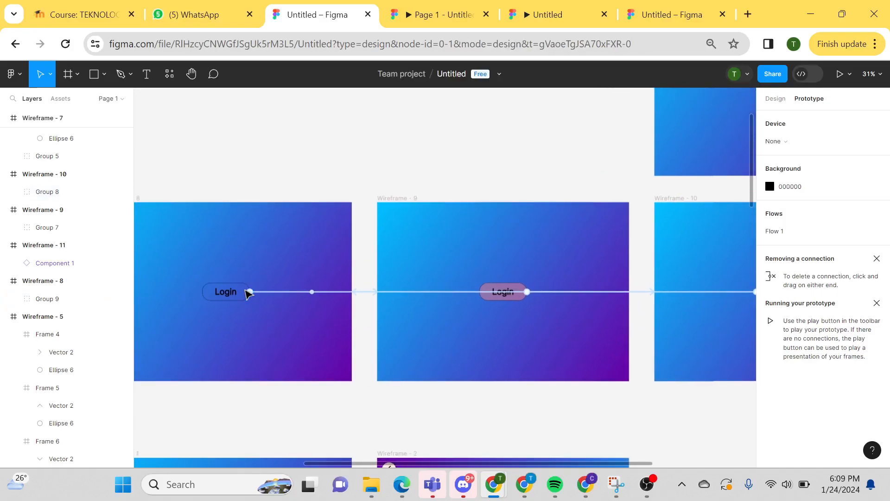
Run the prototype and test the Login button's hover and click behaviour, and return to the design file.
click(840, 74)
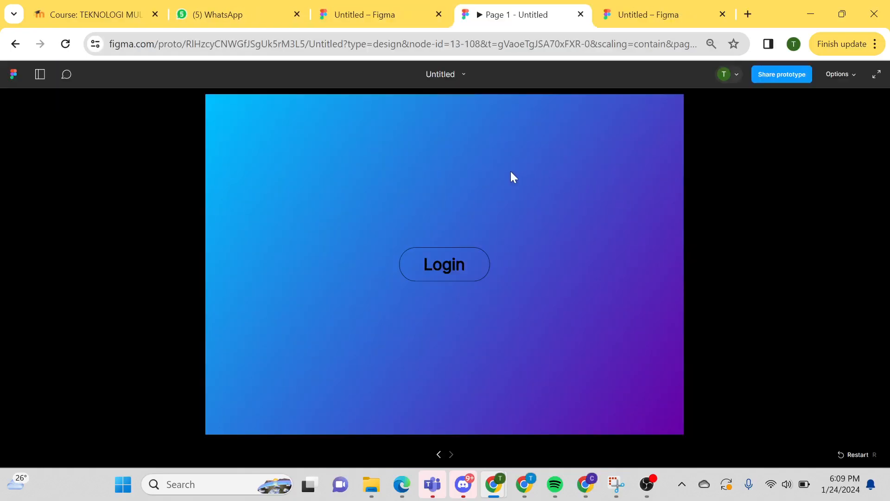
click(461, 266)
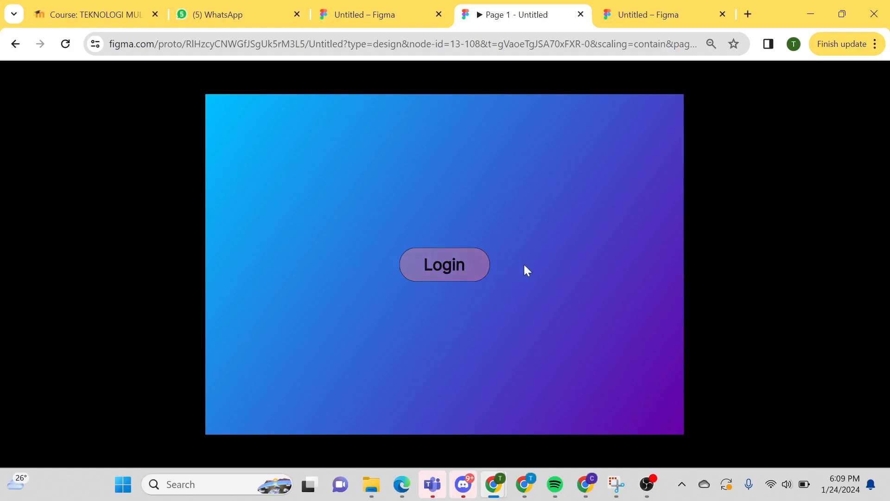
click(457, 267)
click(476, 263)
click(462, 268)
key(ctrl+shift+Tab)
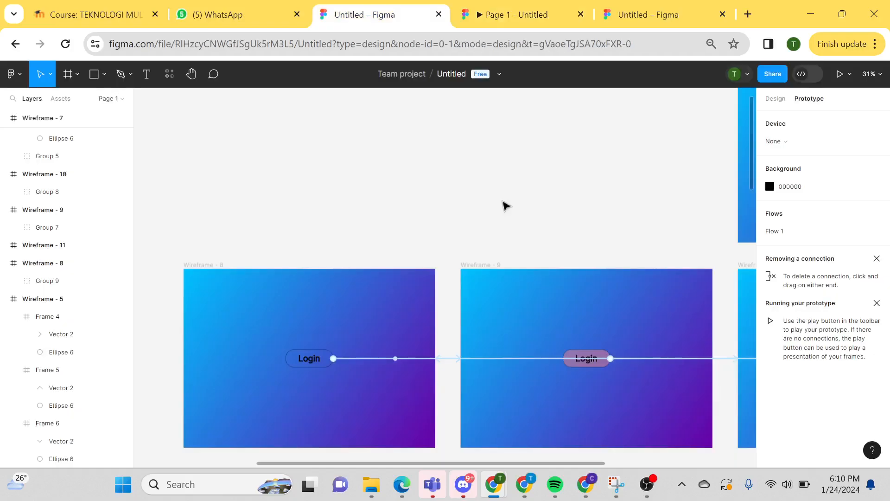
Recheck the interaction details of the Login button in Wireframe - 8, and close them.
drag(476, 248, 454, 200)
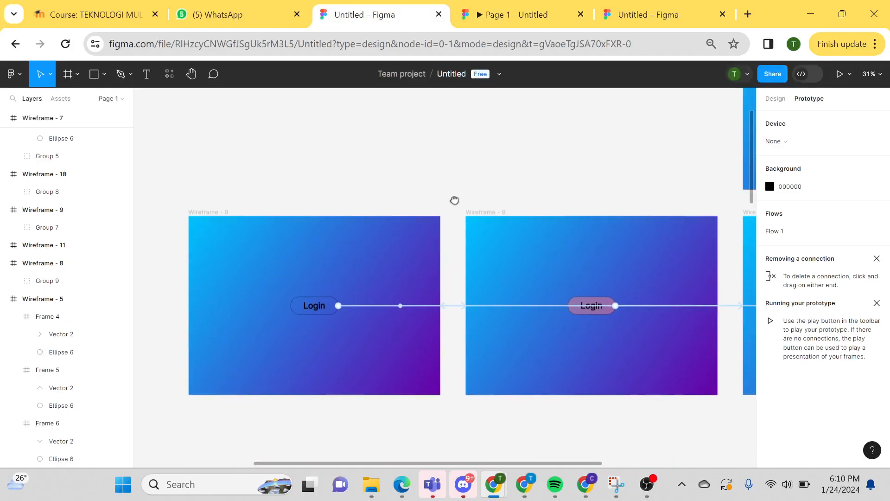
click(368, 307)
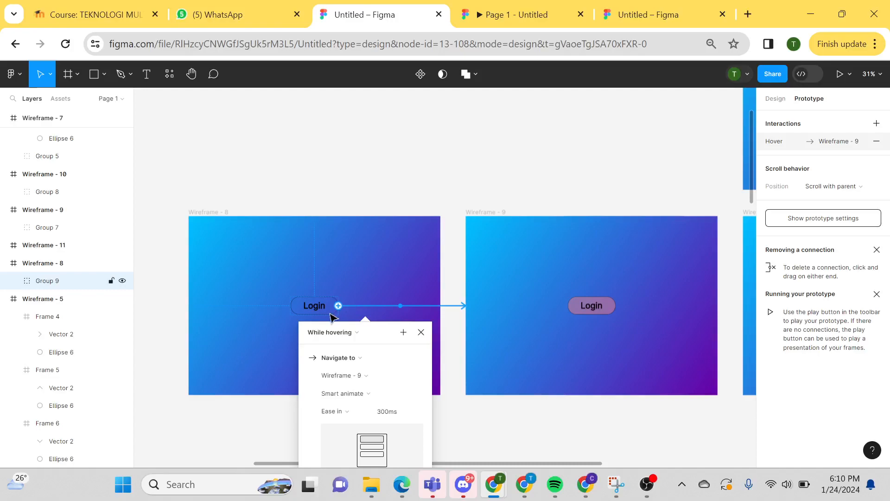
click(392, 178)
scroll(408, 177, left, 2)
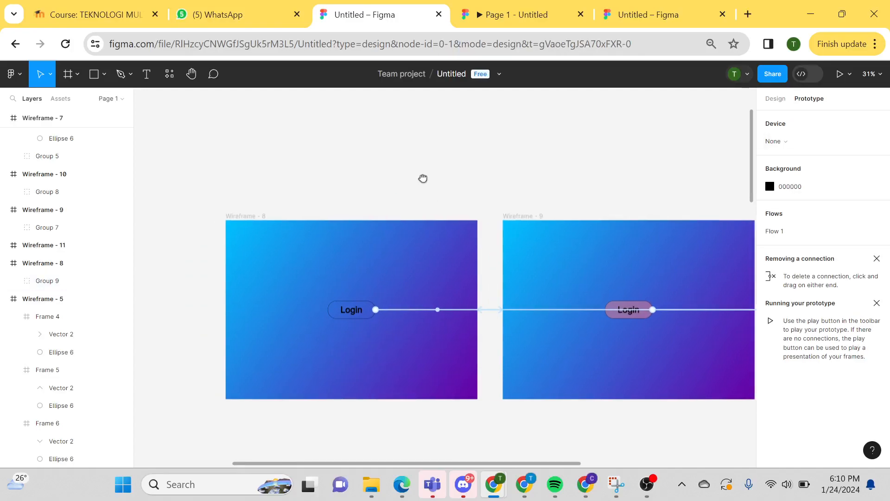
click(353, 312)
scroll(388, 282, right, 2)
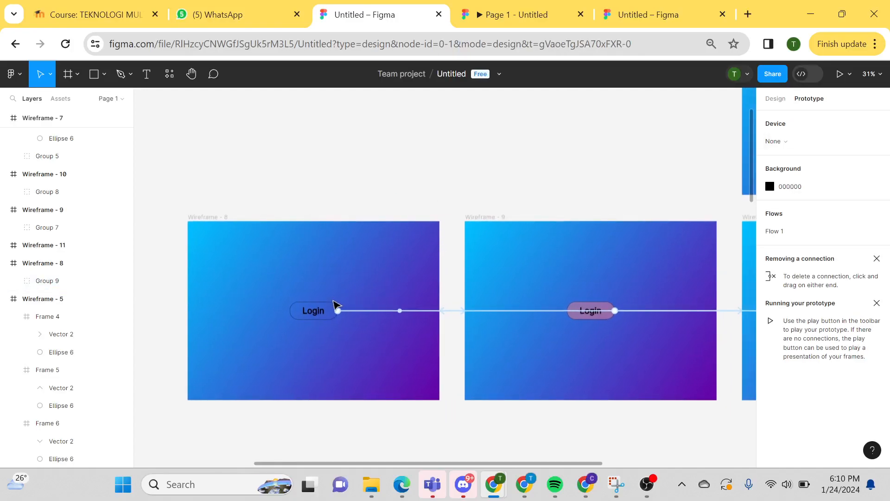
Examine how the Login buttons in Wireframe - 8, Wireframe - 9 and Wireframe - 10 are connected across the three frames.
scroll(358, 352, left, 2)
scroll(357, 351, up, 1)
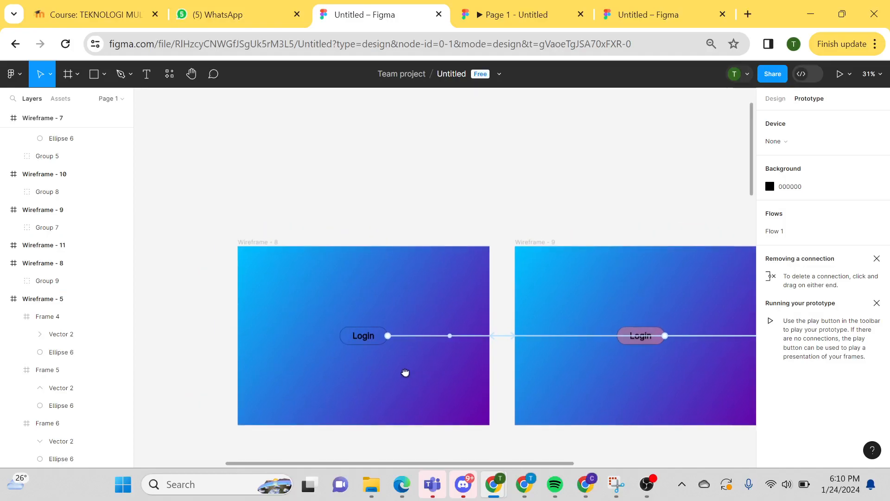
scroll(409, 300, right, 5)
scroll(409, 300, down, 2)
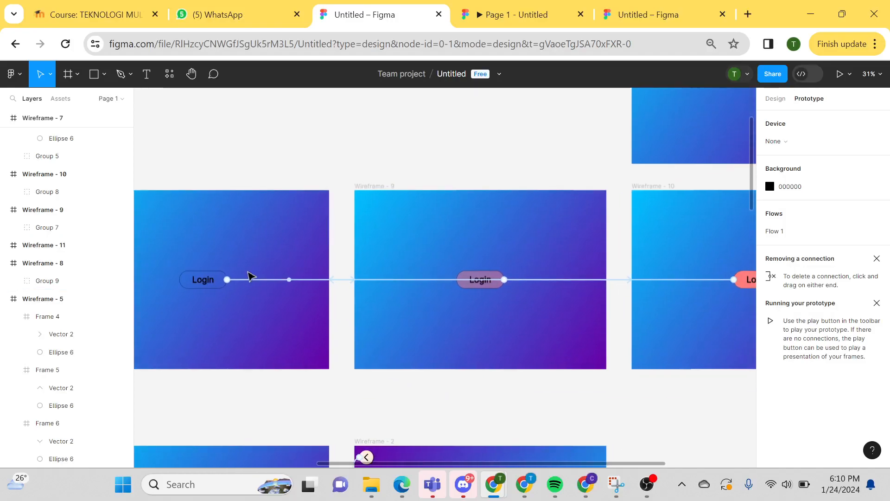
drag(487, 314, 548, 308)
drag(465, 314, 215, 327)
drag(406, 232, 523, 242)
scroll(560, 247, left, 5)
scroll(525, 261, left, 5)
scroll(525, 261, up, 1)
click(352, 326)
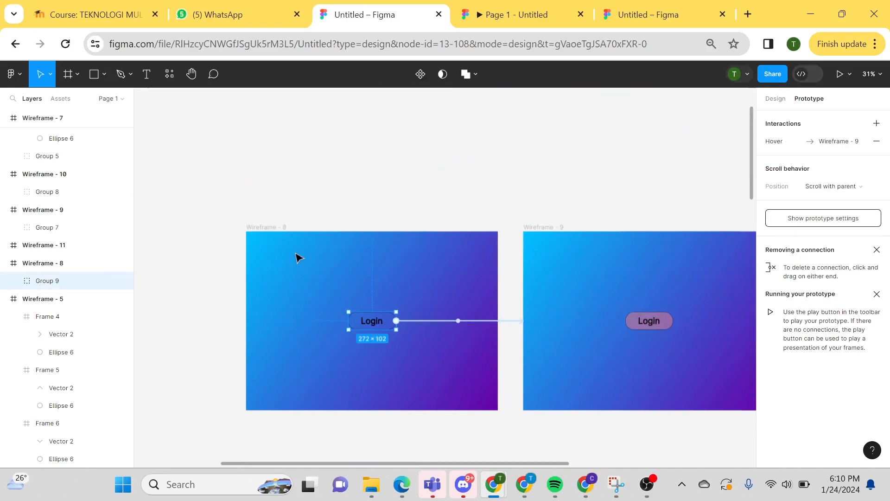
click(273, 227)
drag(388, 215, 365, 163)
drag(488, 235, 379, 224)
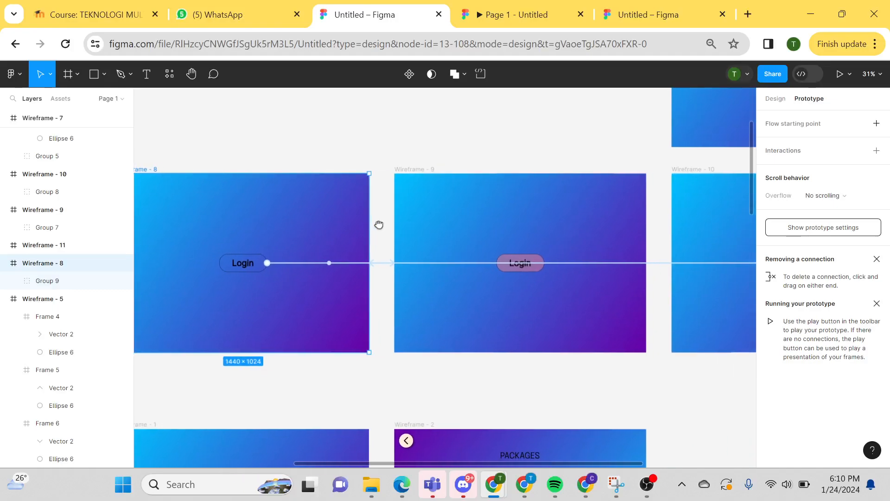
scroll(515, 260, right, 5)
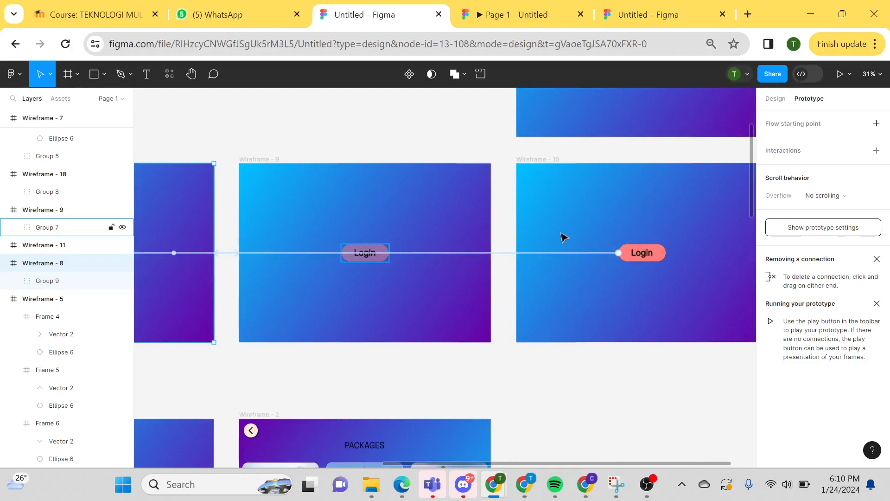
scroll(505, 344, left, 8)
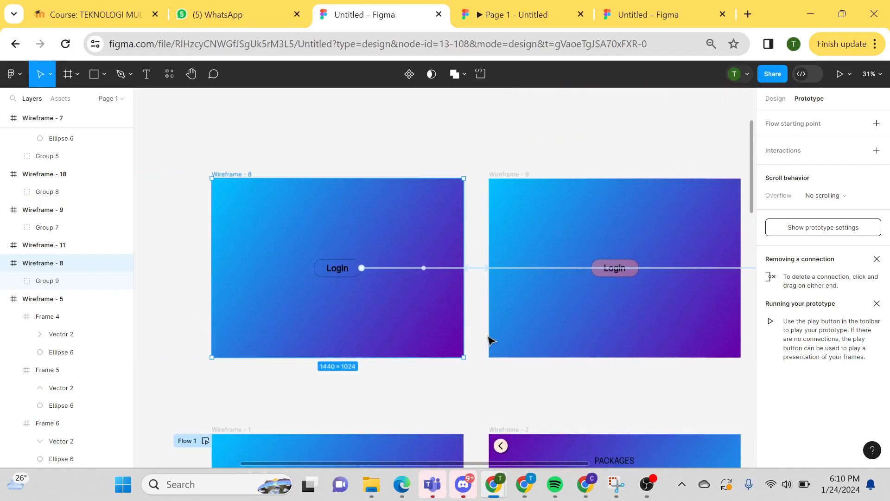
scroll(477, 319, up, 3)
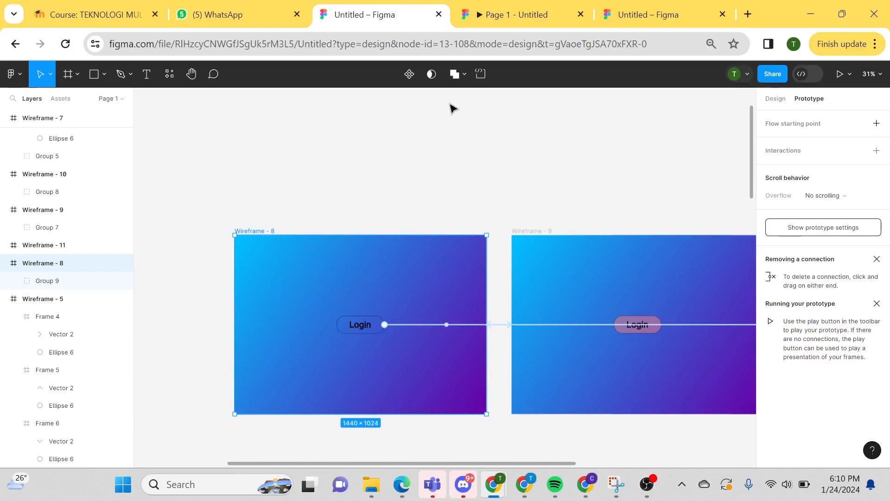
Duplicate the Login button from Wireframe - 8 and place the copy on the empty canvas above the frames.
click(370, 327)
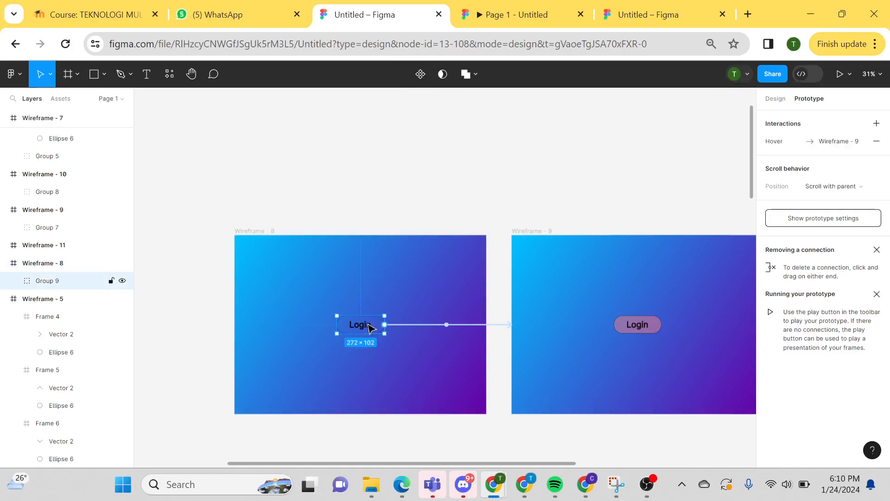
drag(369, 295, 347, 342)
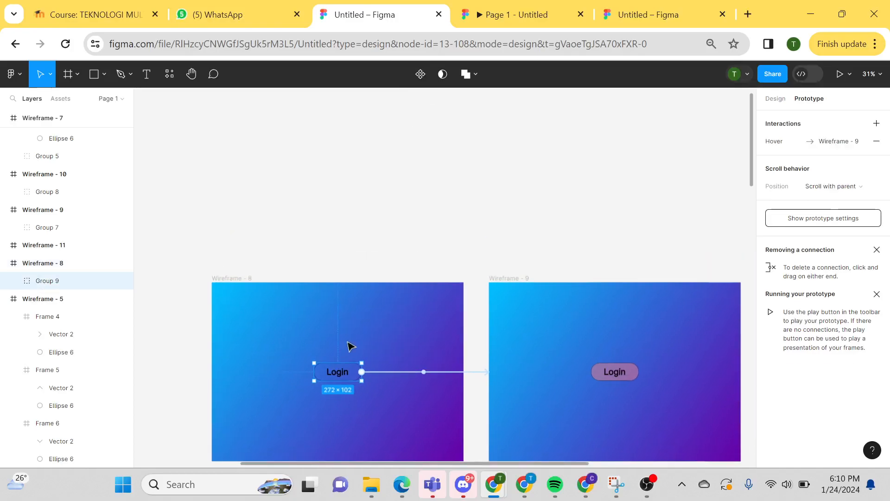
key(ctrl+d)
drag(343, 370, 381, 174)
Duplicate the Login button from Wireframe - 9 and place the copy beside the first one above the frames, aligned in a row.
scroll(388, 242, right, 3)
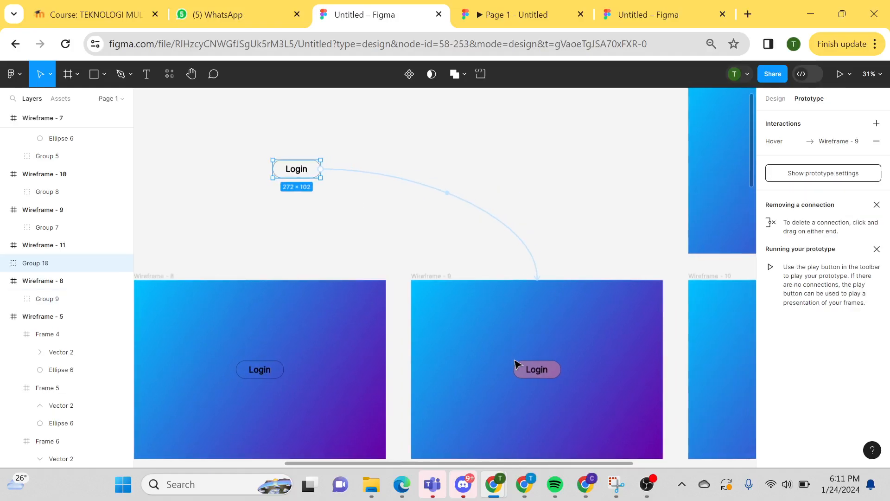
click(534, 377)
key(ctrl+d)
drag(549, 371, 382, 171)
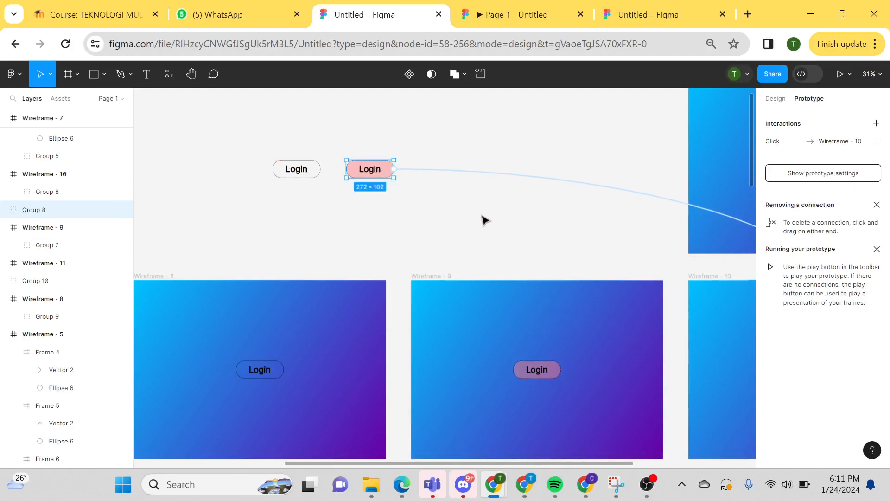
Duplicate the red Login button from Wireframe - 10 and align the copy in the row with the other two button copies.
scroll(510, 269, right, 4)
click(638, 359)
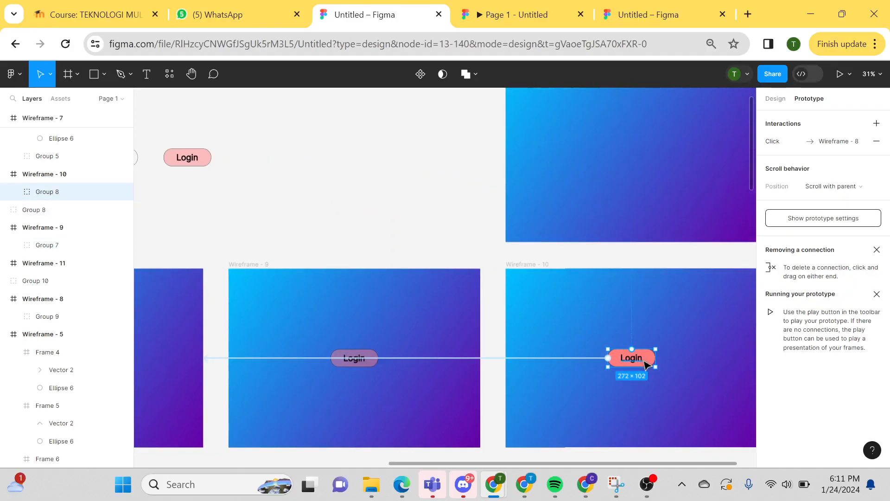
key(ctrl+d)
drag(646, 363, 281, 163)
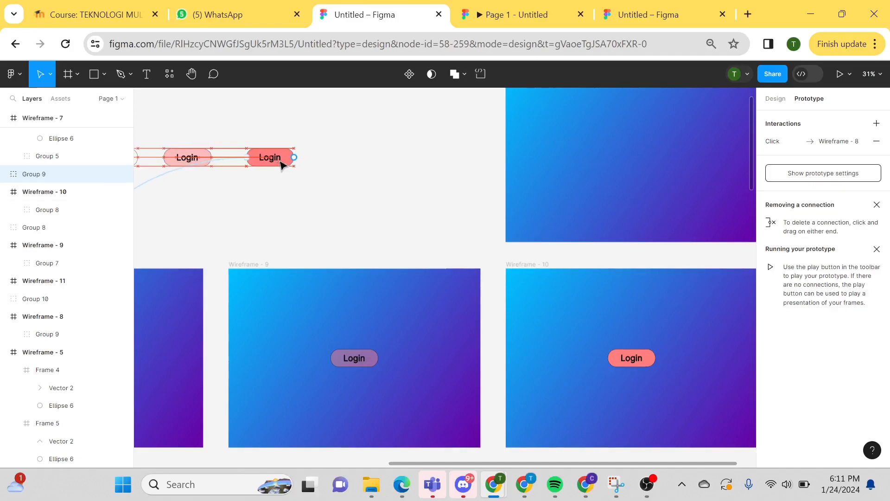
Remove the inherited prototype connections from the pink and red Login button copies above the frames.
drag(272, 242, 443, 298)
drag(370, 220, 361, 218)
click(393, 217)
click(422, 215)
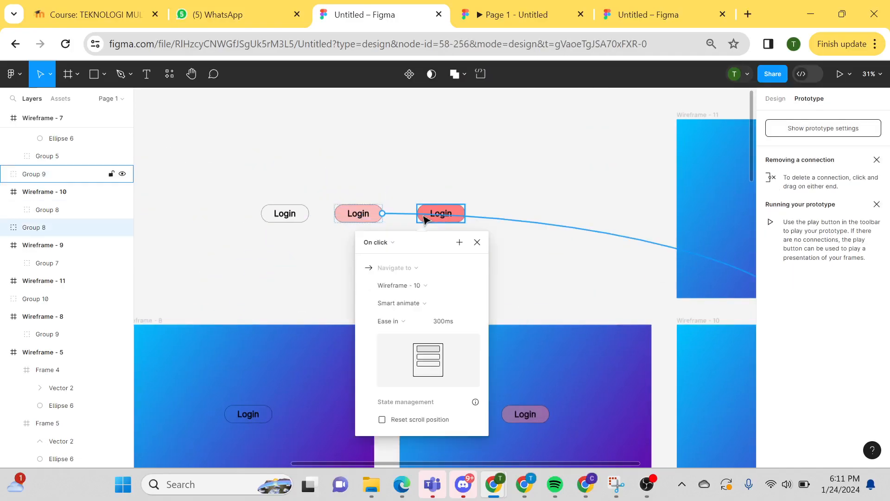
click(441, 217)
click(290, 221)
Move the pink and red Login copies closer so the three copies form an evenly spaced row.
drag(331, 265, 390, 301)
drag(413, 255, 405, 255)
drag(495, 251, 472, 254)
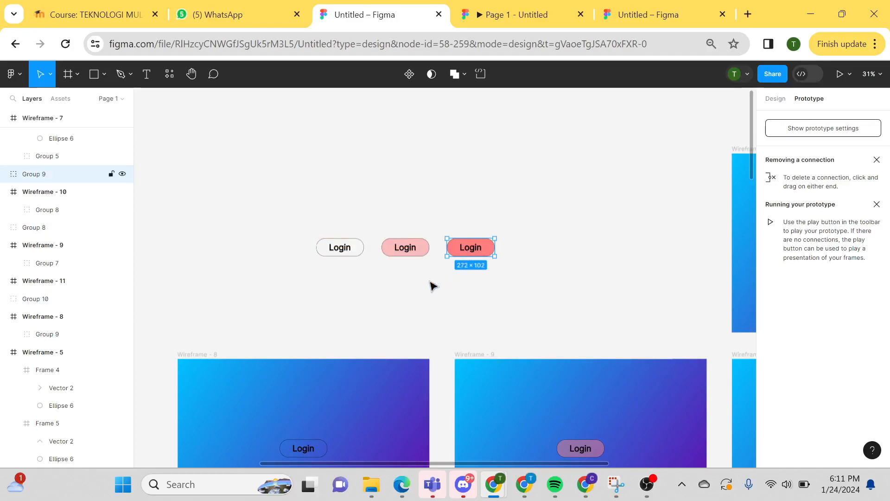
click(438, 282)
click(344, 248)
double_click(392, 254)
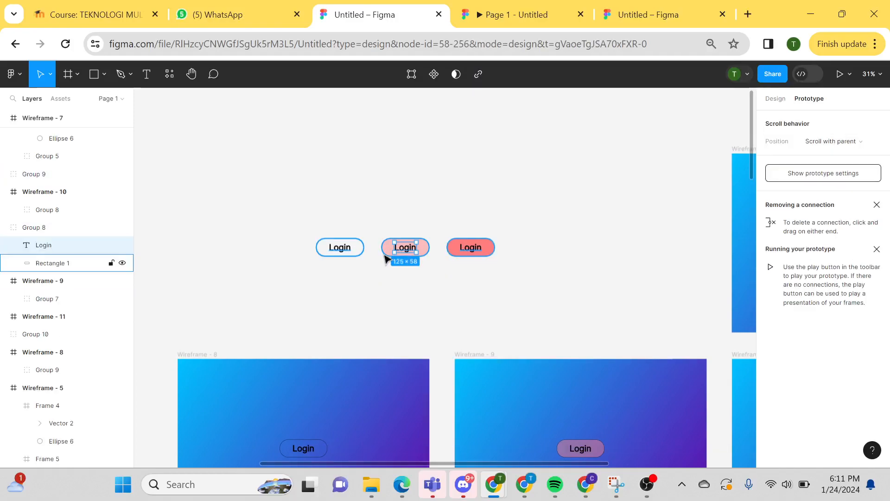
key(Escape)
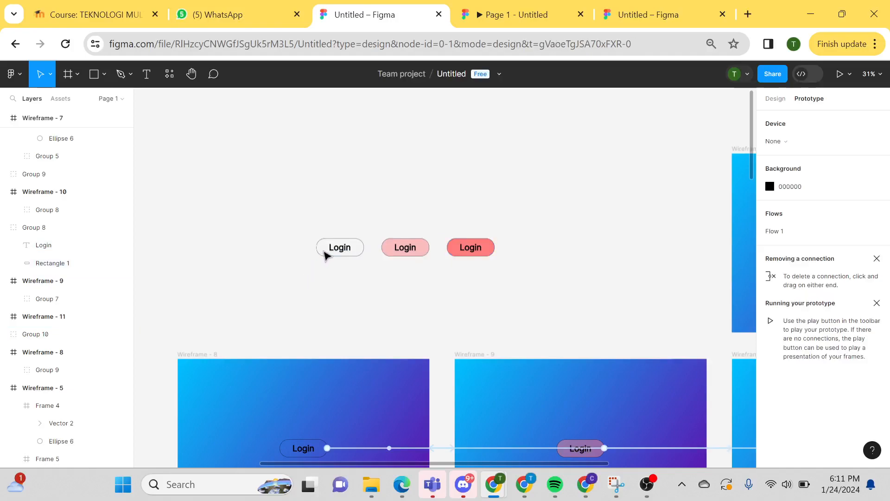
click(324, 253)
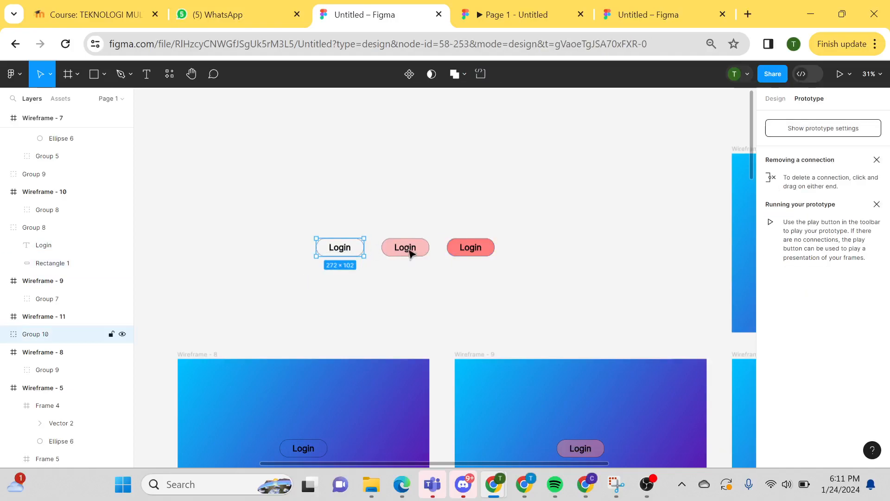
click(389, 252)
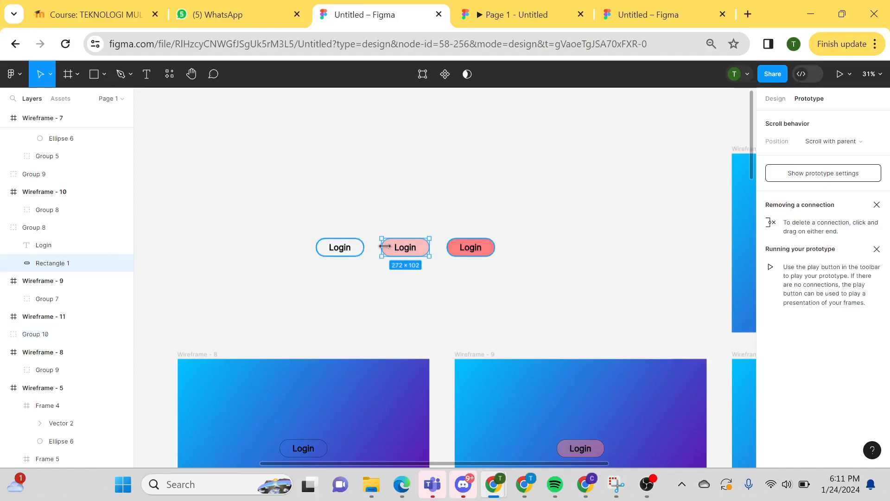
click(375, 280)
click(88, 228)
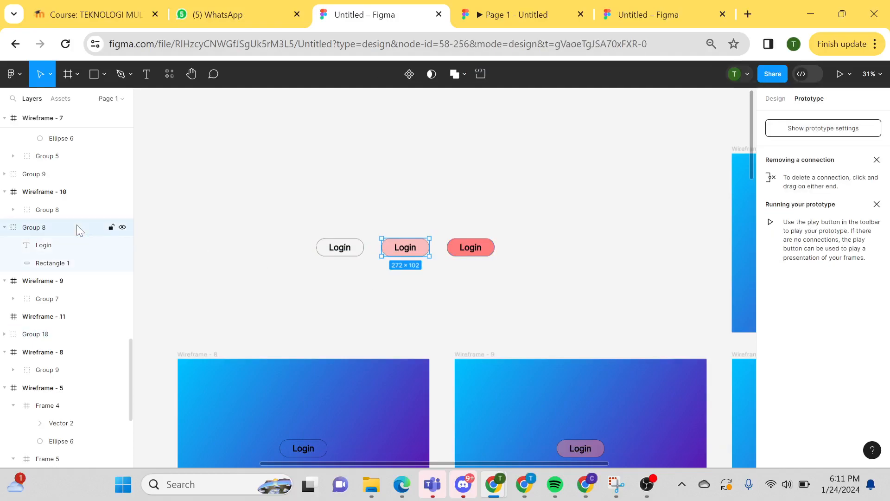
ctrl+click(62, 303)
click(323, 246)
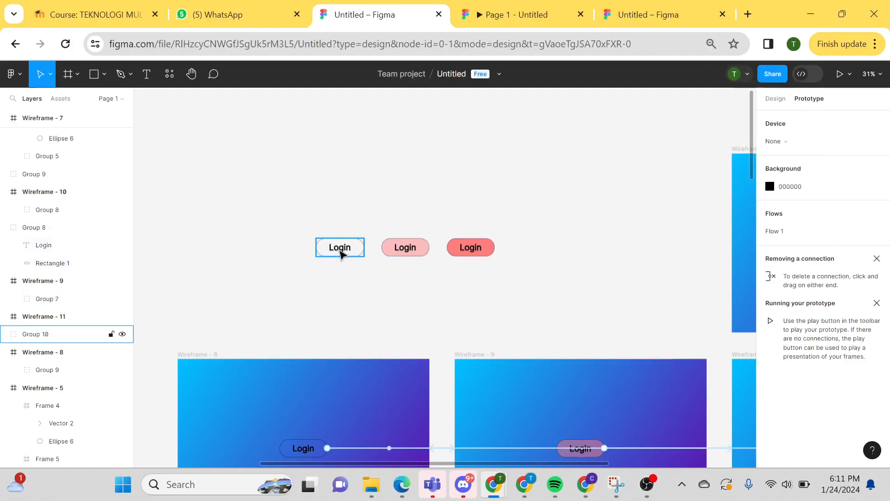
Combine the three Login button copies, Group 10, Group 8 and Group 9, into a component set.
click(341, 254)
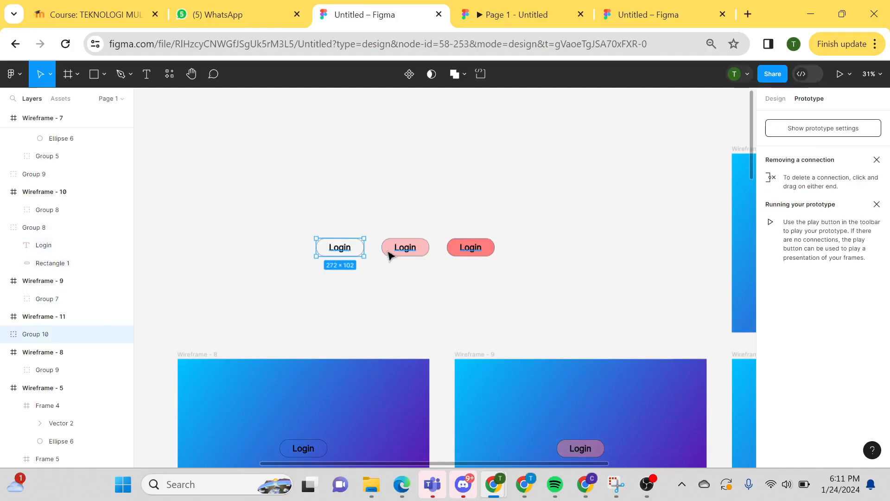
ctrl+click(99, 232)
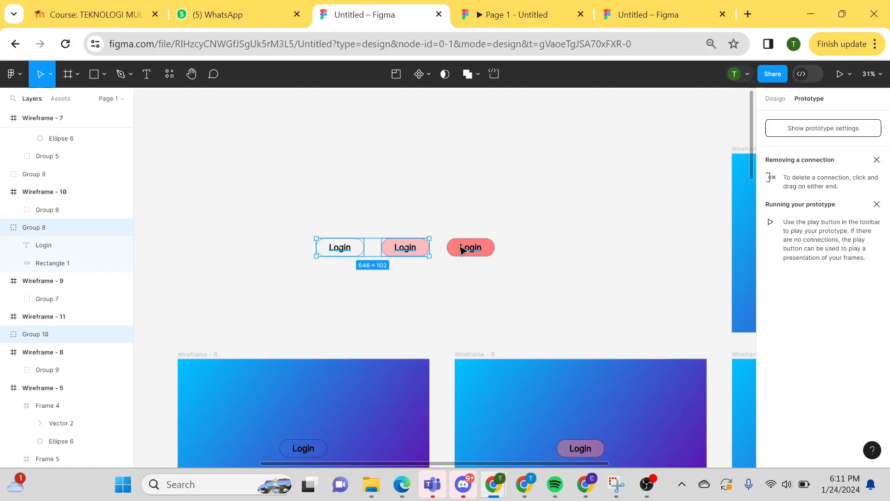
ctrl+click(37, 178)
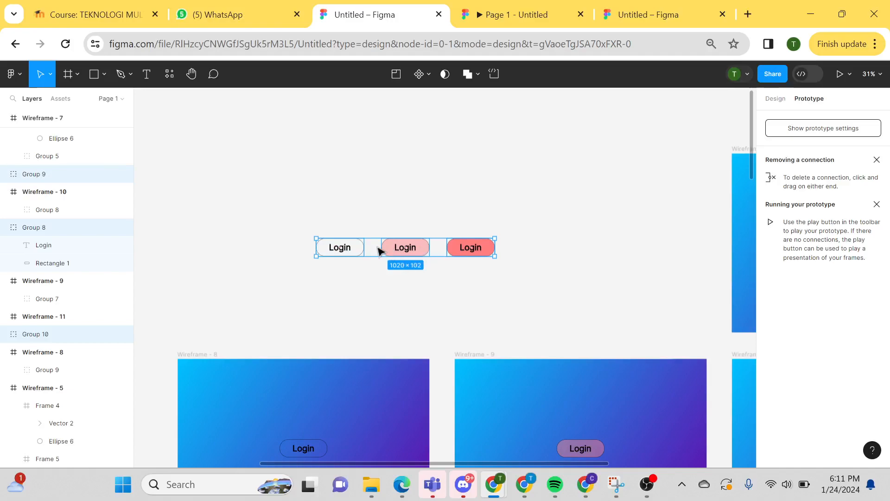
click(427, 74)
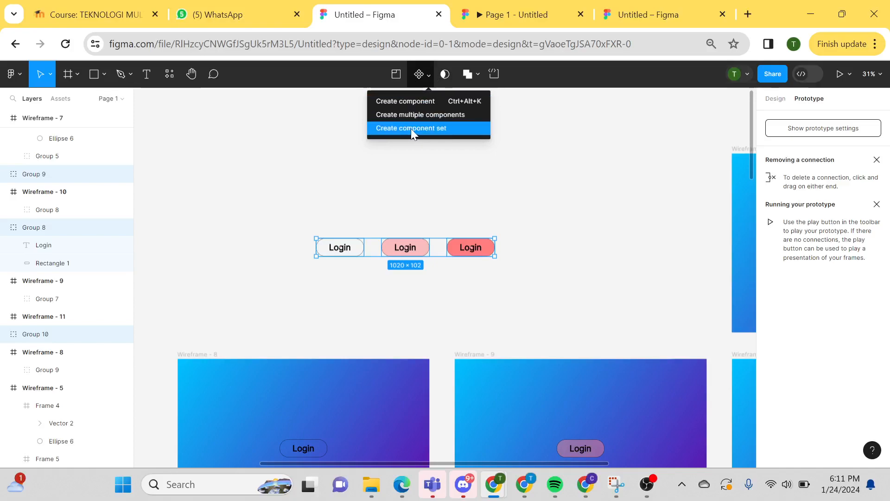
click(411, 129)
Connect the default Login variant to the pink variant with a While hovering, Change to interaction.
drag(323, 193, 413, 192)
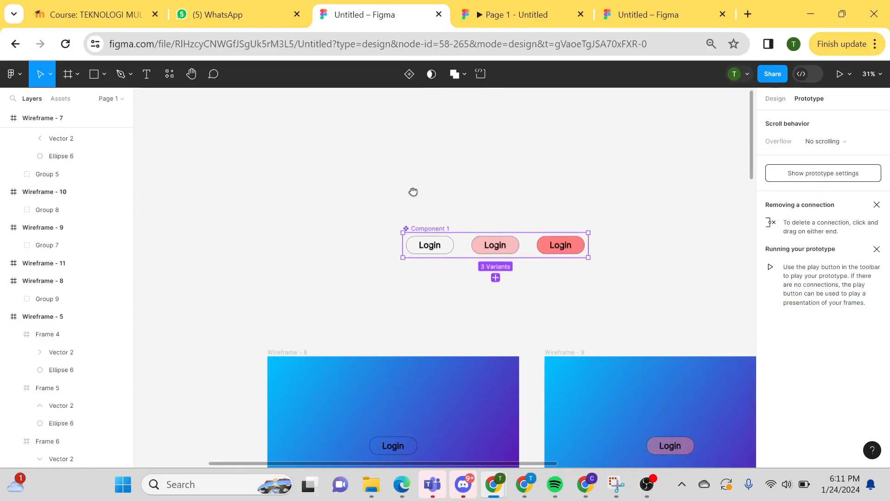
click(433, 250)
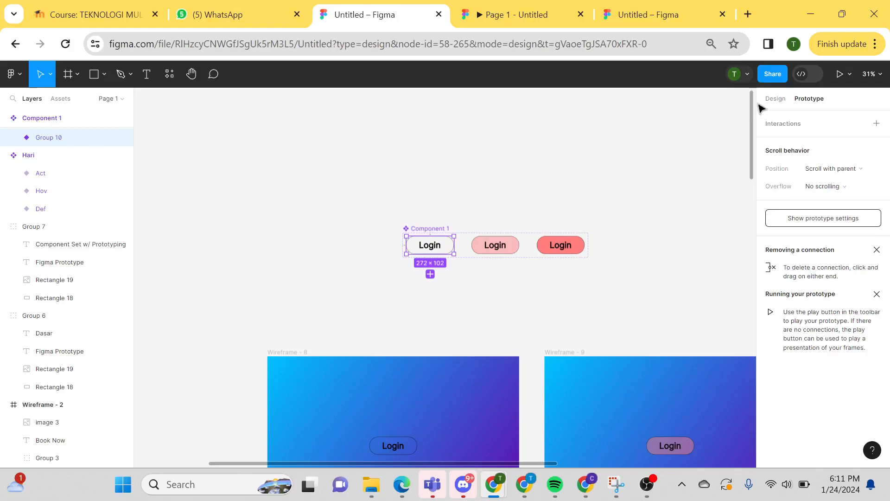
drag(676, 175, 556, 183)
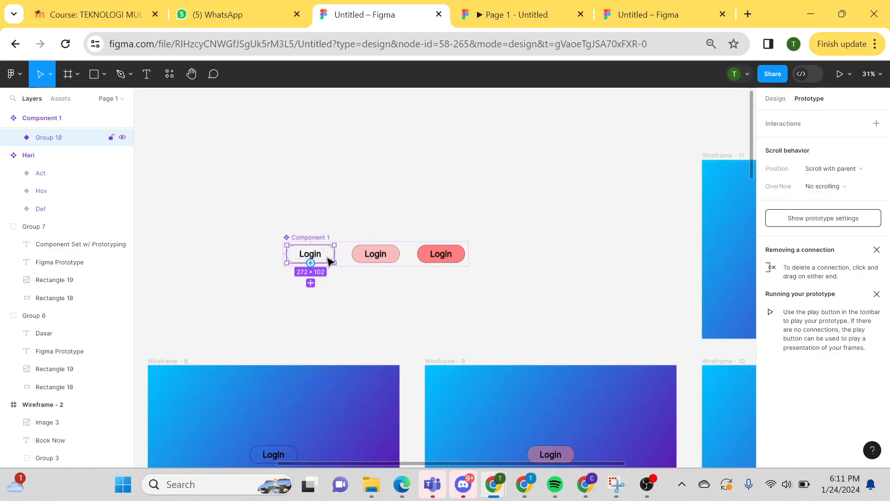
click(340, 291)
click(330, 261)
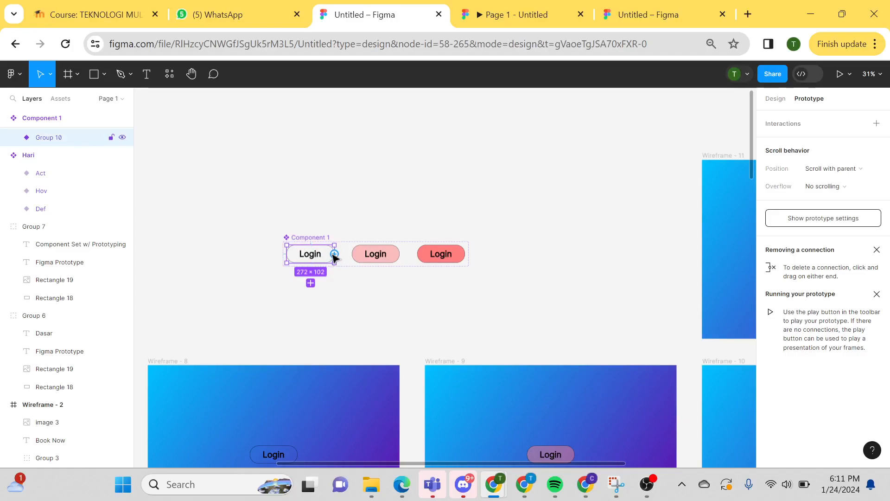
drag(334, 254, 363, 256)
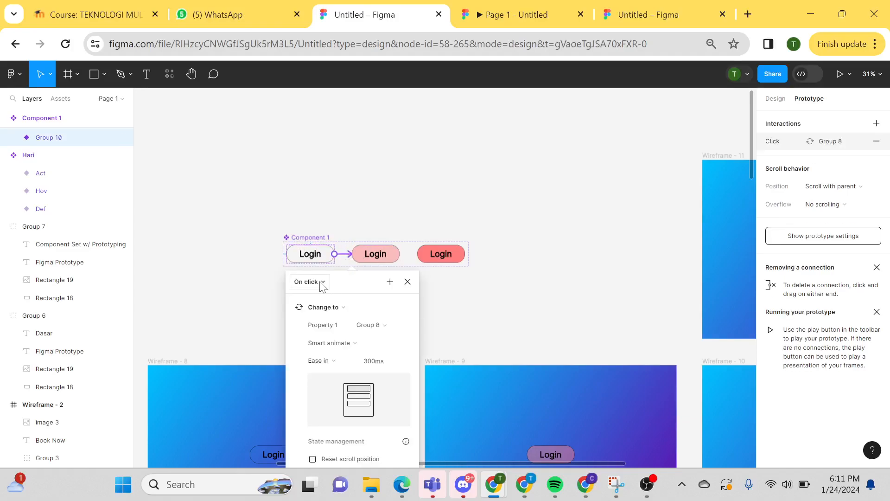
click(319, 282)
click(320, 309)
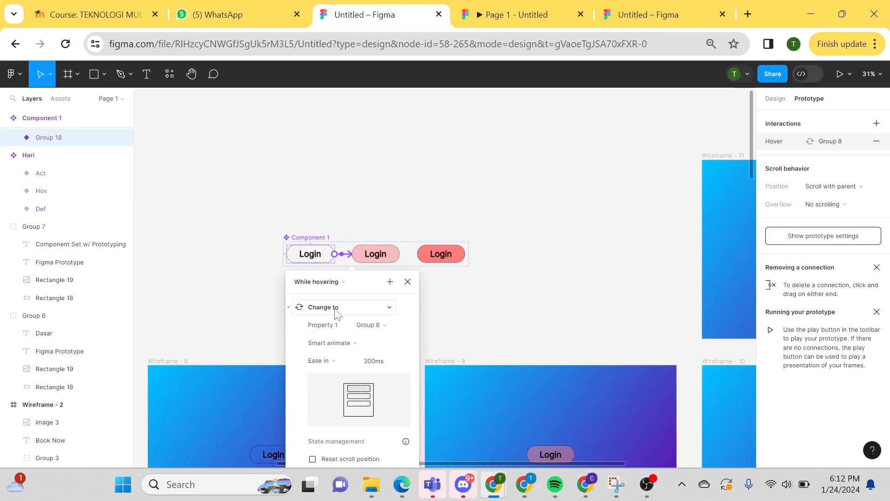
Add On click, Change to interactions from the pink variant to the red one and from the red variant back to the default.
click(398, 255)
drag(399, 254, 459, 258)
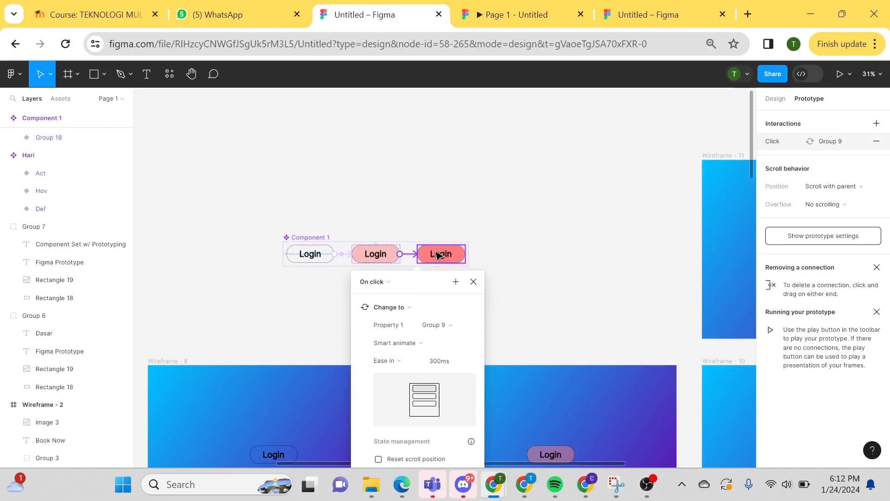
click(438, 255)
drag(337, 252, 323, 258)
scroll(427, 316, down, 2)
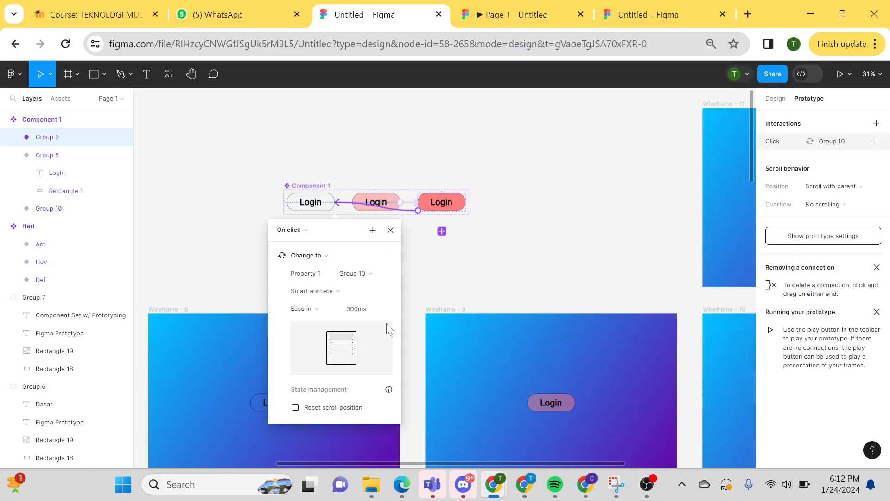
click(511, 278)
Move the Component 1 set onto the empty canvas beside Wireframe - 11.
scroll(464, 287, up, 3)
scroll(464, 287, right, 2)
drag(276, 258, 464, 198)
drag(572, 141, 340, 155)
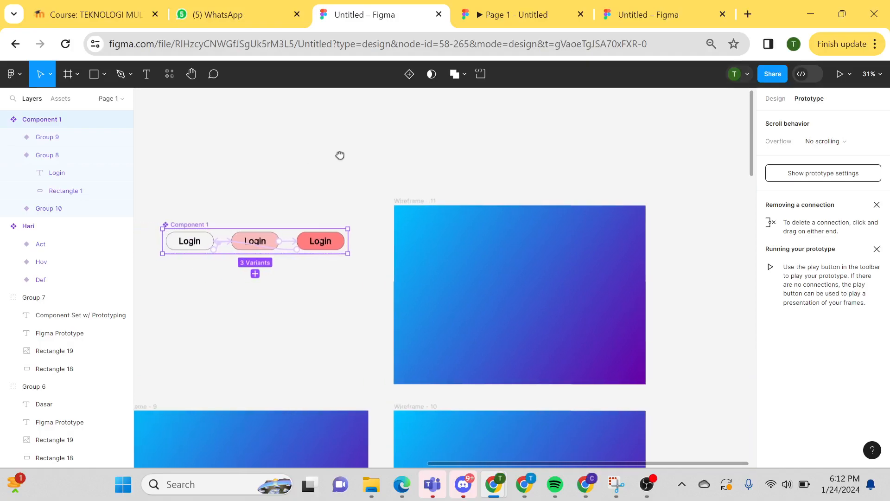
Place an instance of the default Login variant at the centre of Wireframe - 11.
click(204, 241)
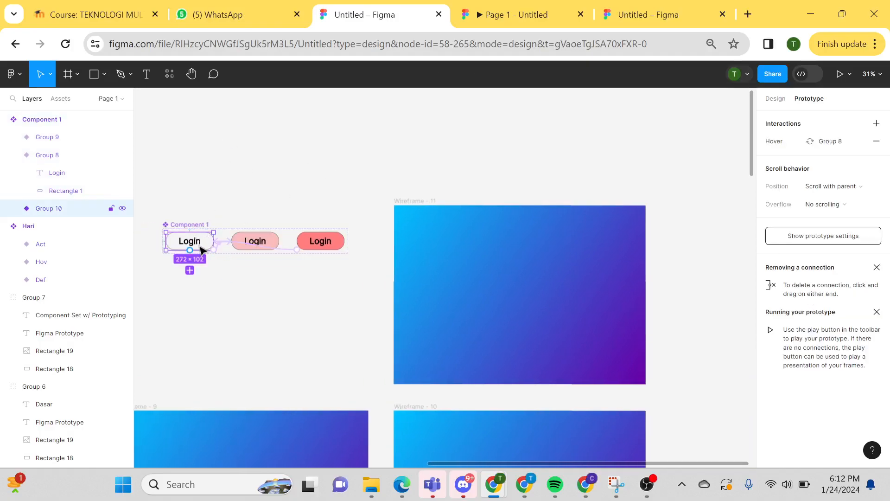
drag(228, 302, 277, 315)
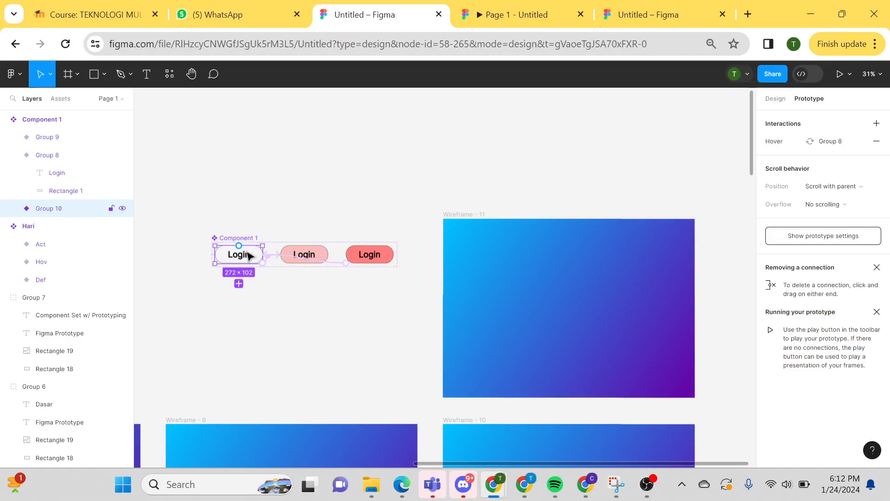
drag(241, 260, 573, 314)
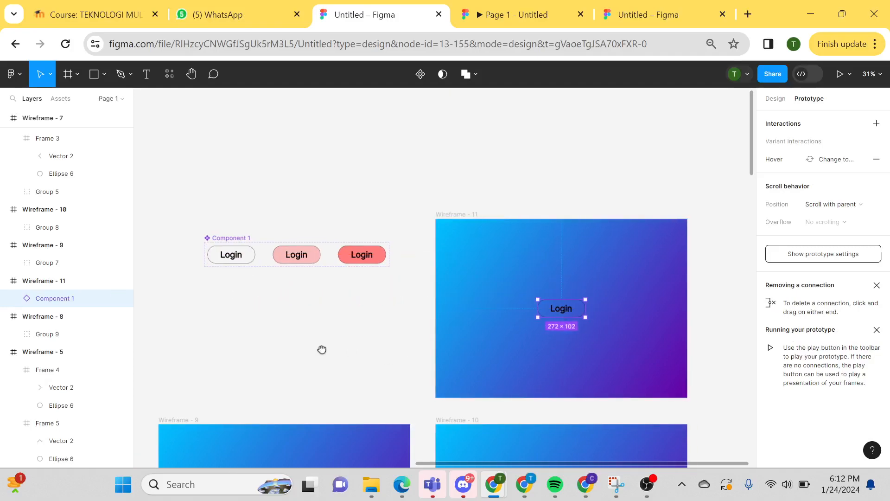
Present Wireframe - 11 as a prototype with Fill screen scaling and test the Login button's hover state.
scroll(339, 350, right, 5)
click(269, 277)
click(275, 198)
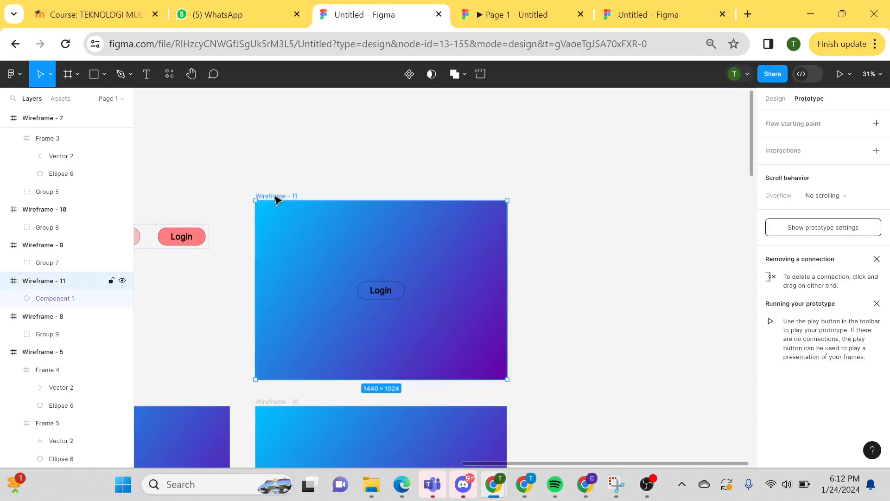
click(839, 74)
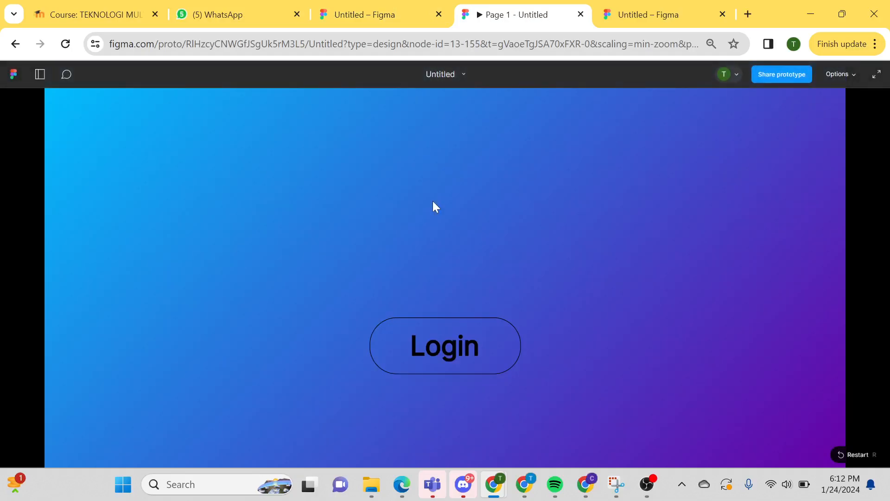
click(835, 80)
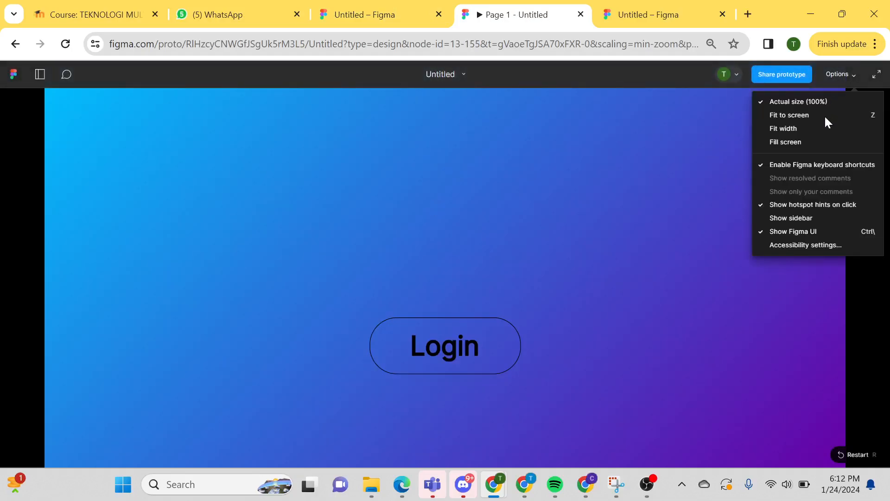
click(802, 146)
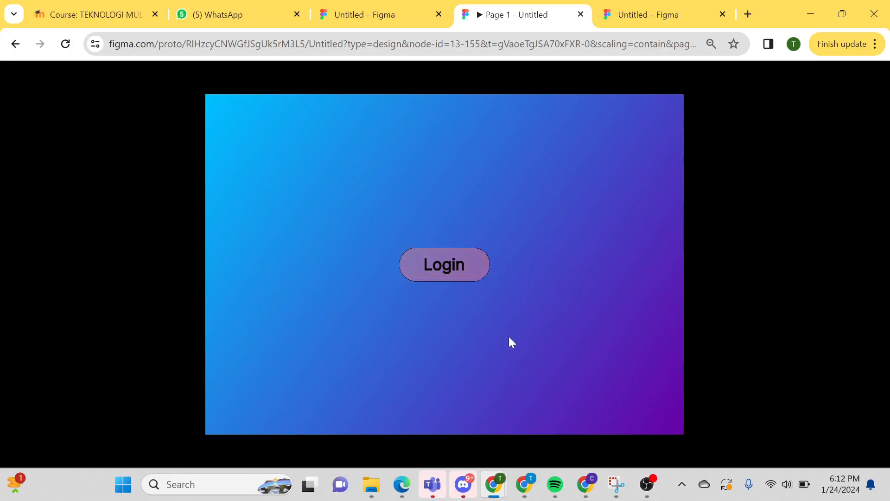
Back in the design file, duplicate the Login instance in Wireframe - 11 twice, placing one copy above and one below it.
click(404, 13)
drag(342, 162, 409, 128)
click(584, 281)
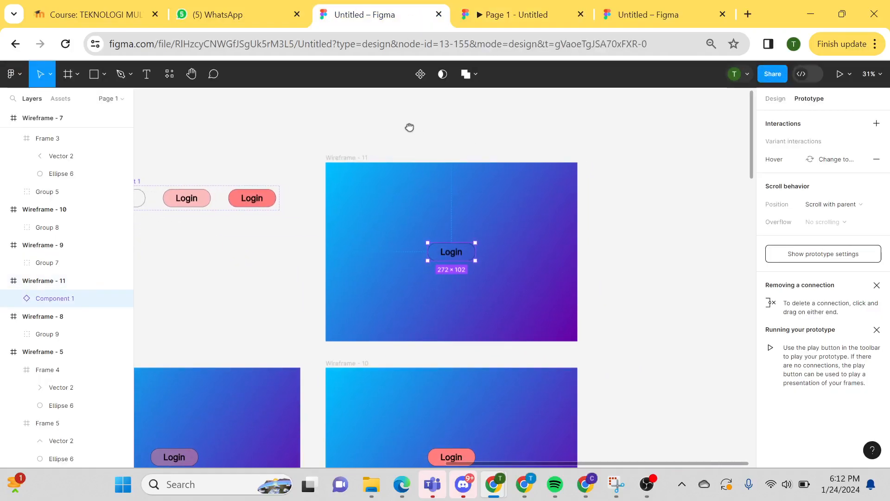
drag(323, 125, 390, 166)
key(alt)
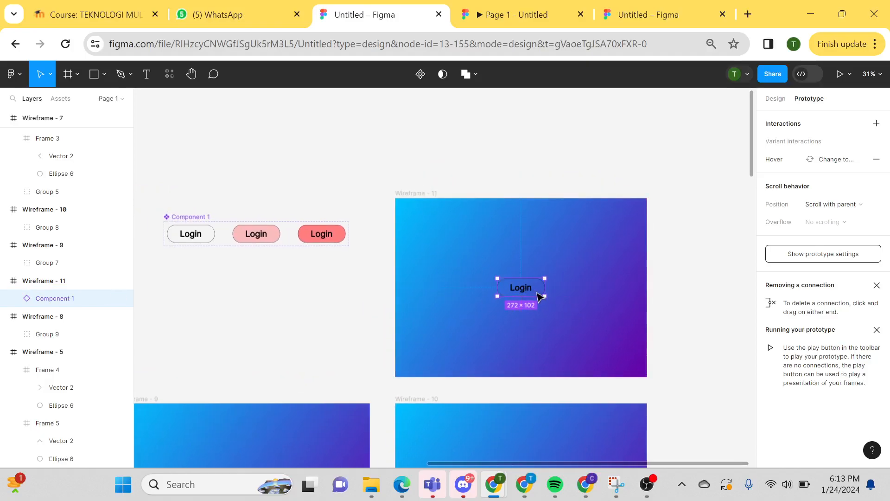
click(207, 233)
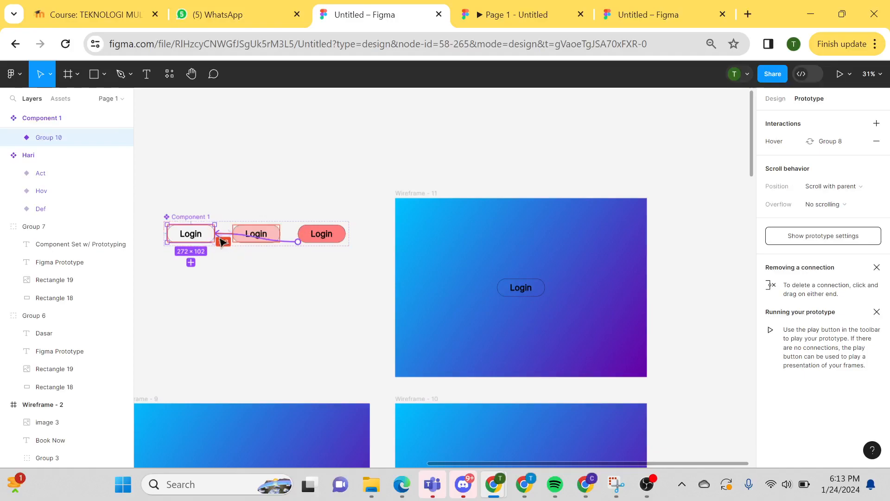
click(509, 292)
drag(513, 289, 514, 256)
click(518, 290)
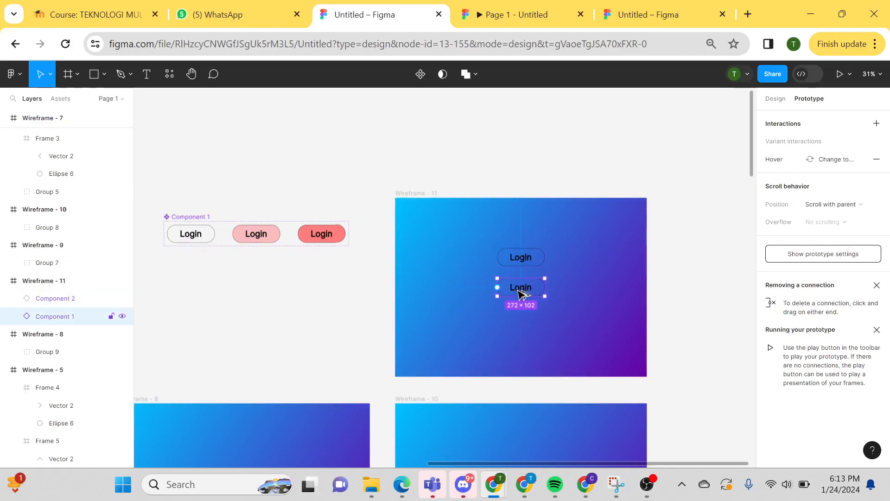
drag(531, 291, 523, 320)
click(562, 237)
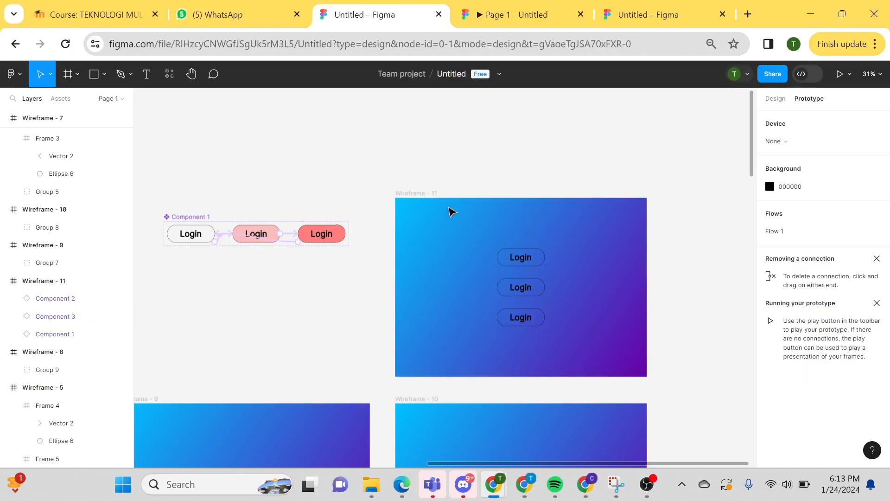
Reload the Wireframe - 11 prototype preview and test the upper and middle Login buttons' hover and click states.
click(523, 17)
click(64, 44)
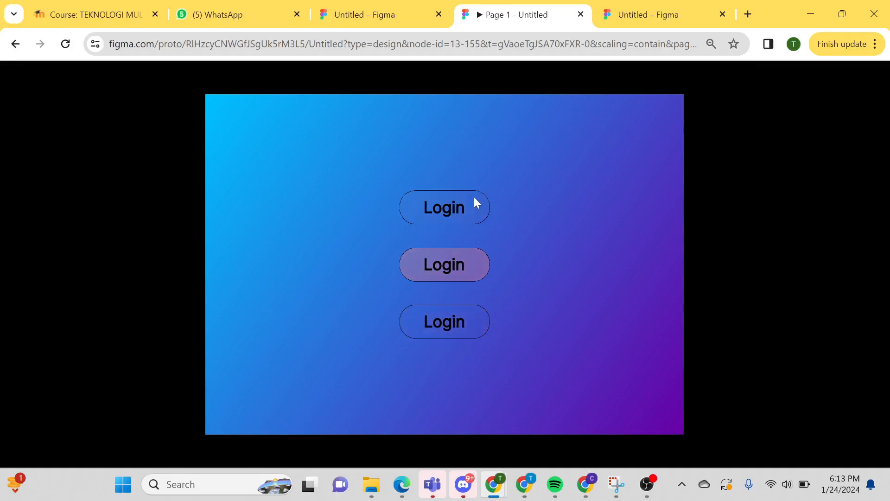
click(457, 225)
click(454, 266)
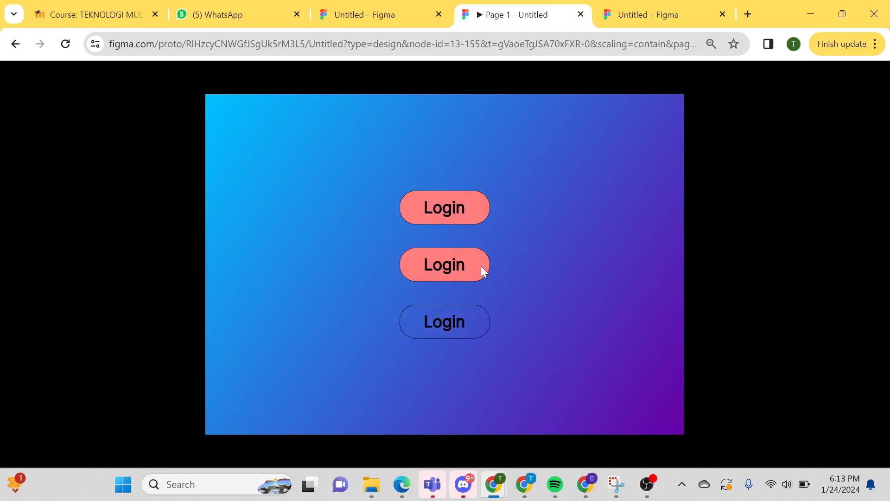
Test the hover and click states of all three Login buttons in the Wireframe - 11 preview.
click(477, 213)
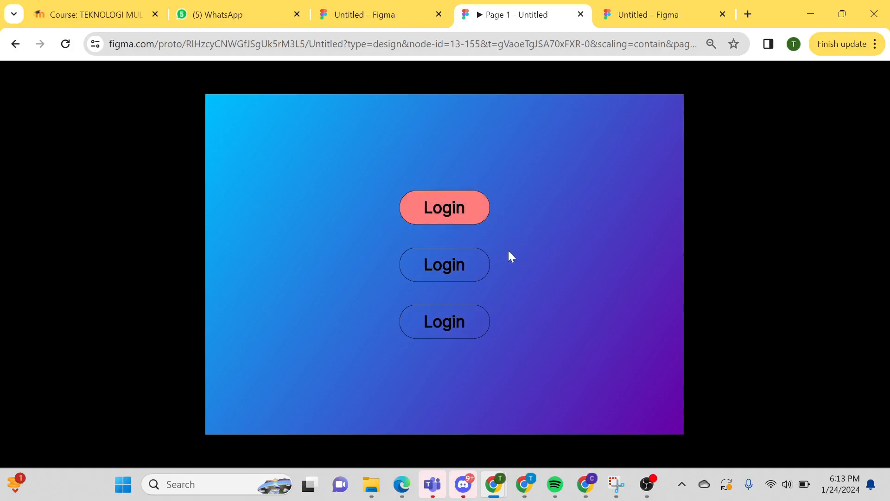
click(454, 318)
click(469, 272)
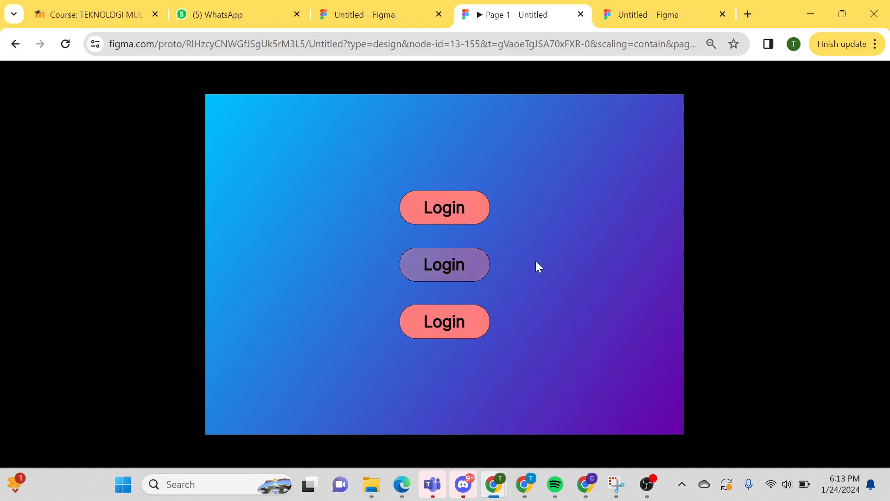
click(467, 332)
click(463, 327)
click(478, 208)
click(488, 258)
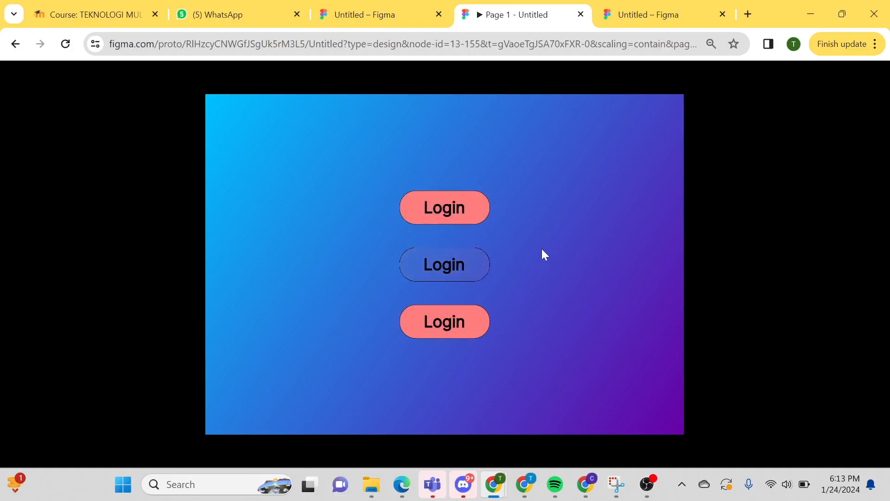
Back in the design file, change the upper Login instance's text in Wireframe - 11 to Jakarta and centre-align it.
click(402, 13)
scroll(394, 151, left, 2)
drag(394, 151, 178, 131)
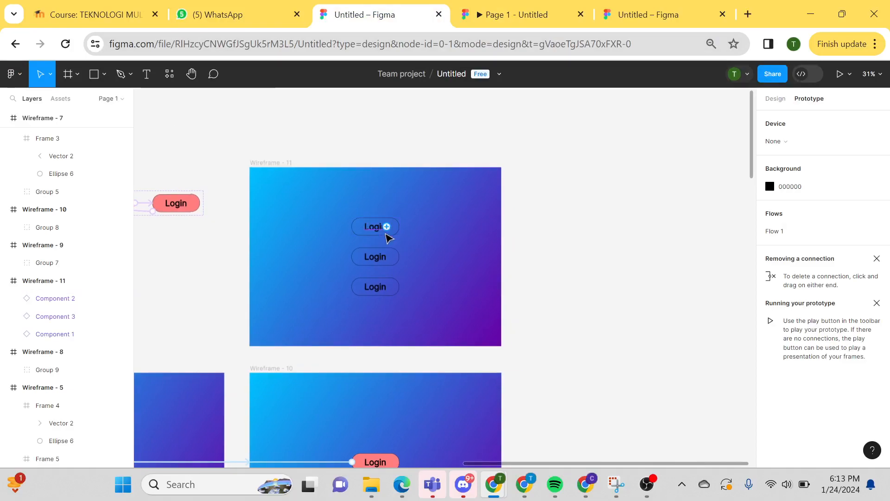
scroll(425, 229, up, 5)
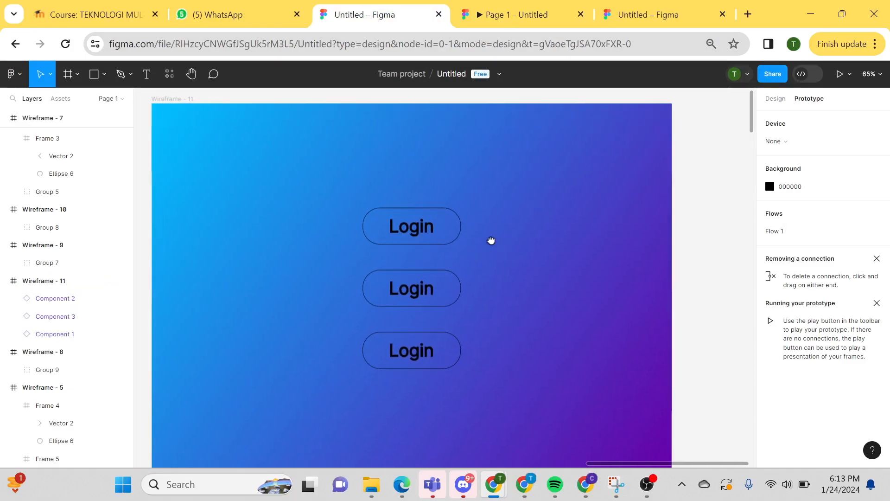
click(458, 225)
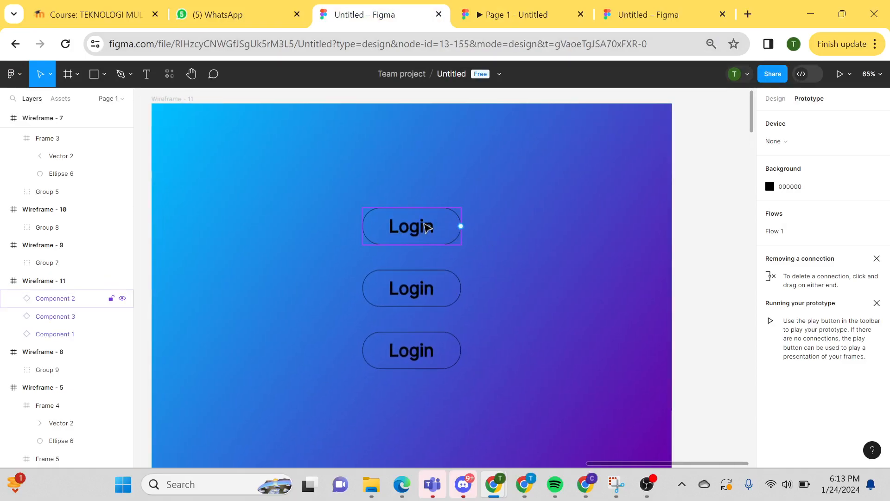
click(774, 99)
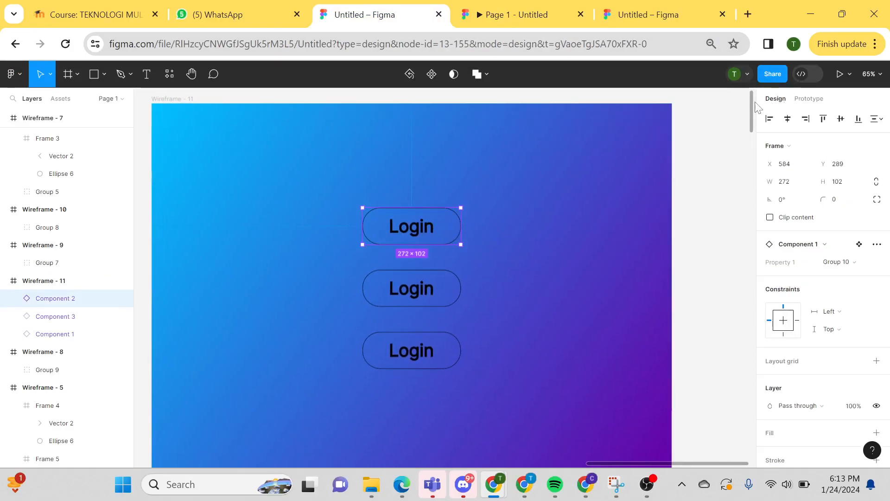
double_click(401, 238)
scroll(261, 271, left, 1)
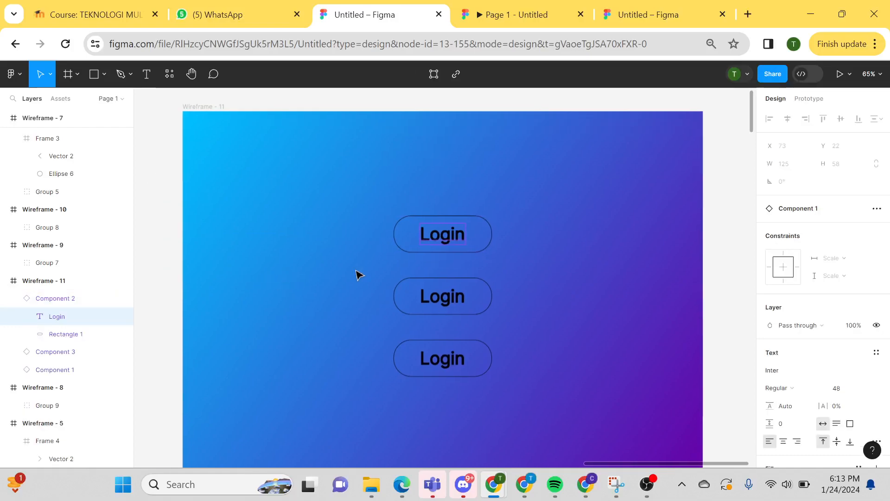
double_click(464, 236)
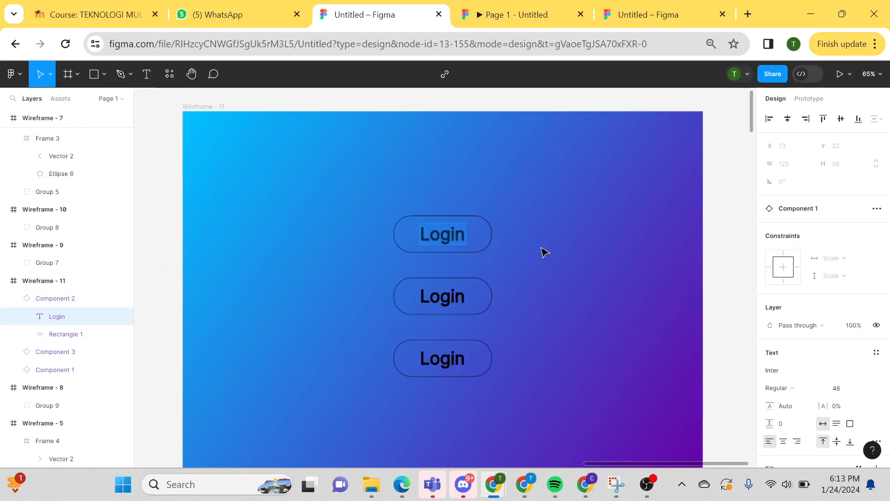
text(Jakr)
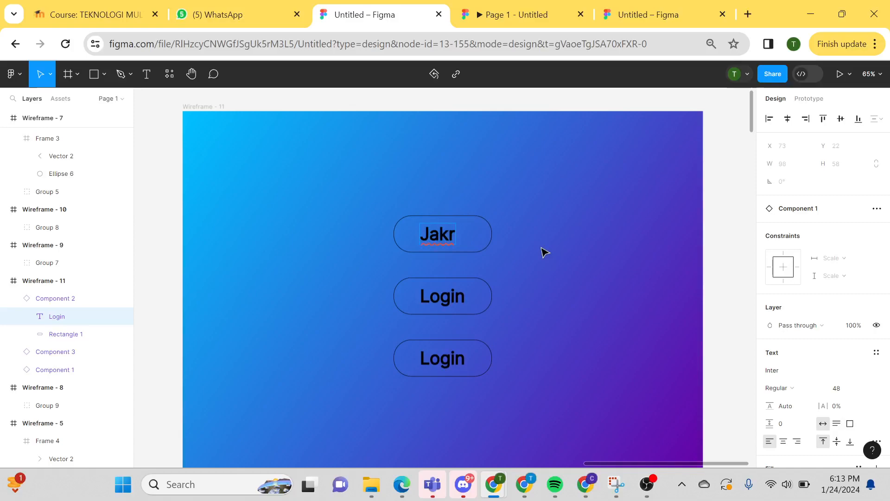
key(Escape)
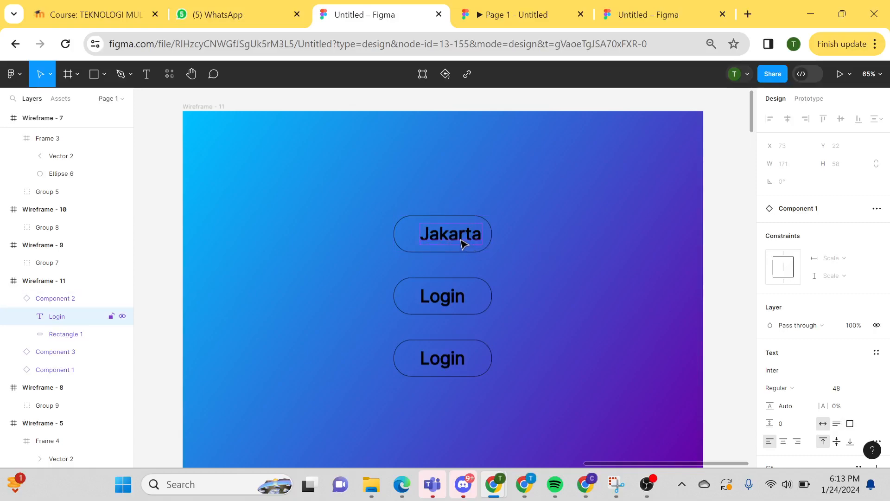
click(783, 441)
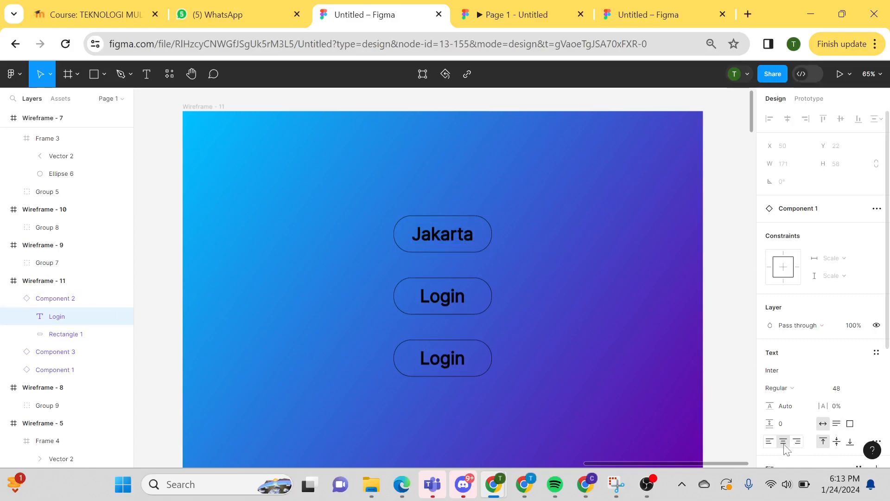
Change the lower Login instance's text to Bandung and centre-align it.
double_click(454, 367)
double_click(453, 365)
text(Bandung)
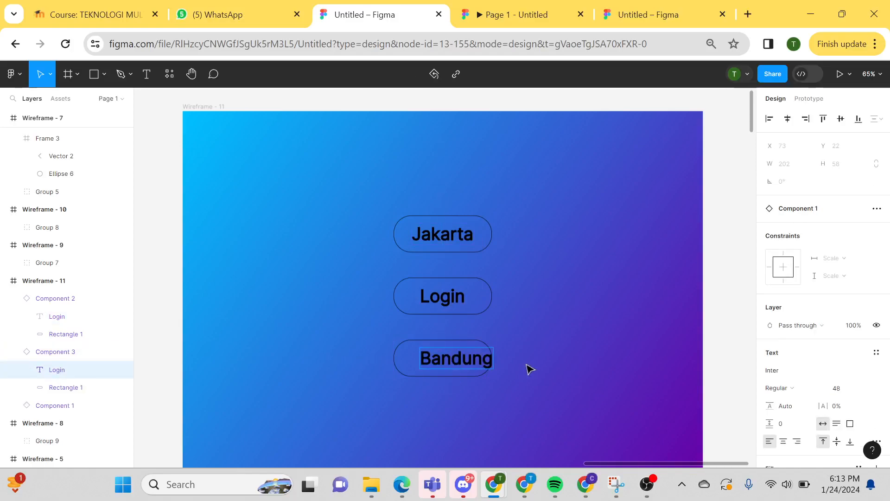
key(Escape)
click(784, 441)
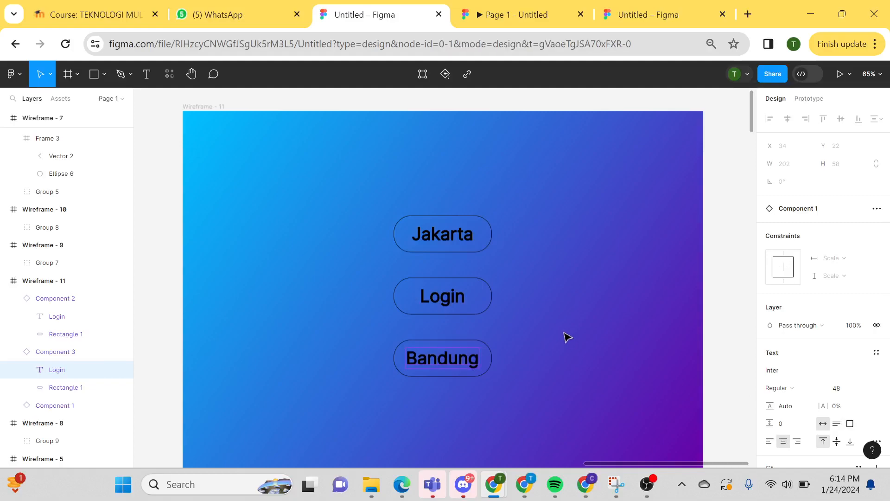
click(566, 338)
Set the corner radius of the rectangle inside the Jakarta instance to 0.
click(457, 228)
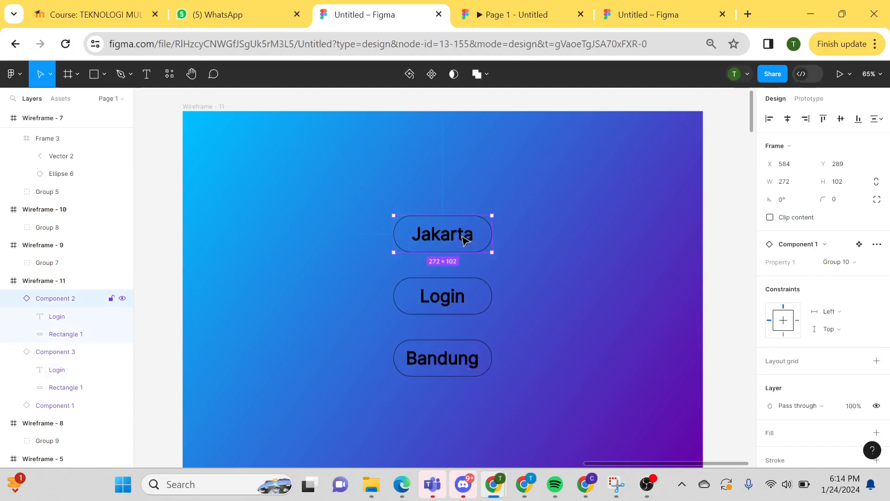
drag(611, 206, 628, 219)
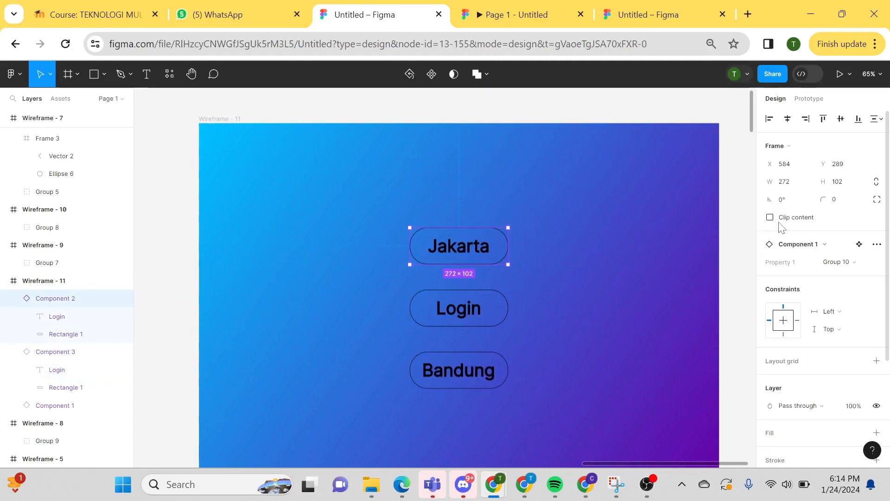
click(60, 333)
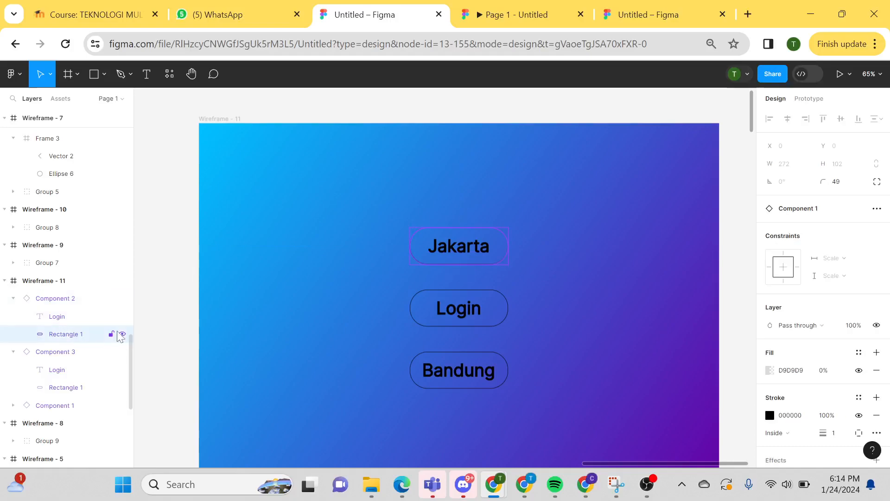
drag(822, 181, 499, 212)
drag(444, 216, 360, 217)
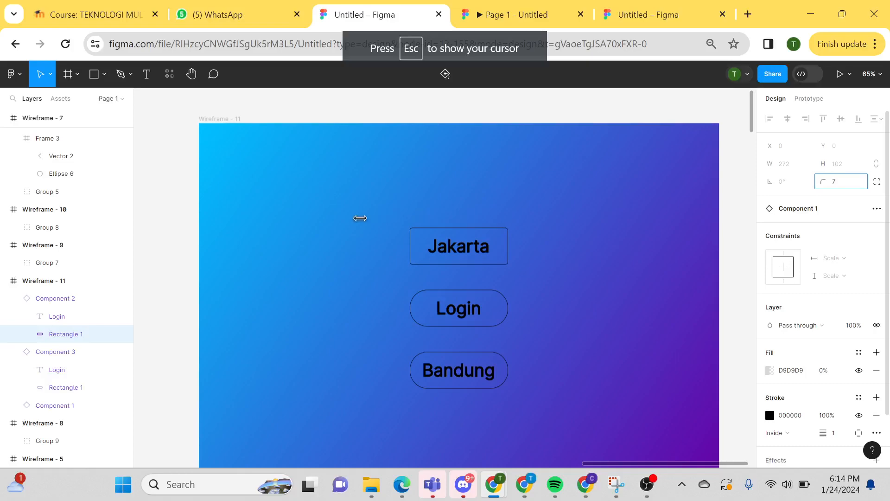
drag(141, 216, 889, 204)
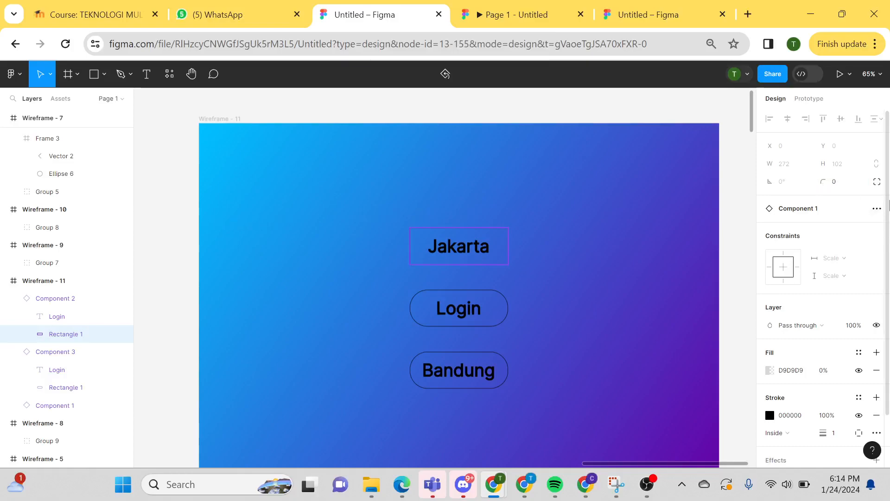
click(544, 147)
Reload the prototype preview and test the hover states of the Jakarta, Login and Bandung buttons.
click(492, 17)
click(68, 48)
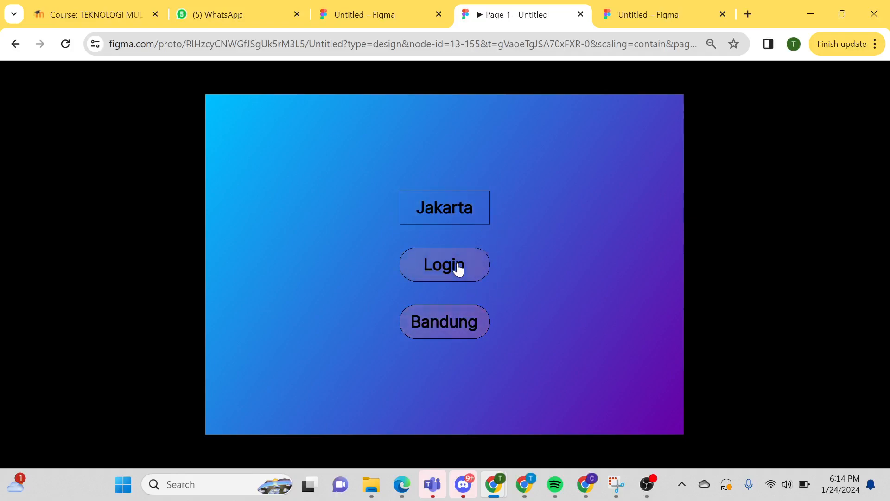
Back in the design file, recolour the clicked variant of Component 1 from red to blue, 4945FF.
click(397, 6)
drag(312, 179, 549, 151)
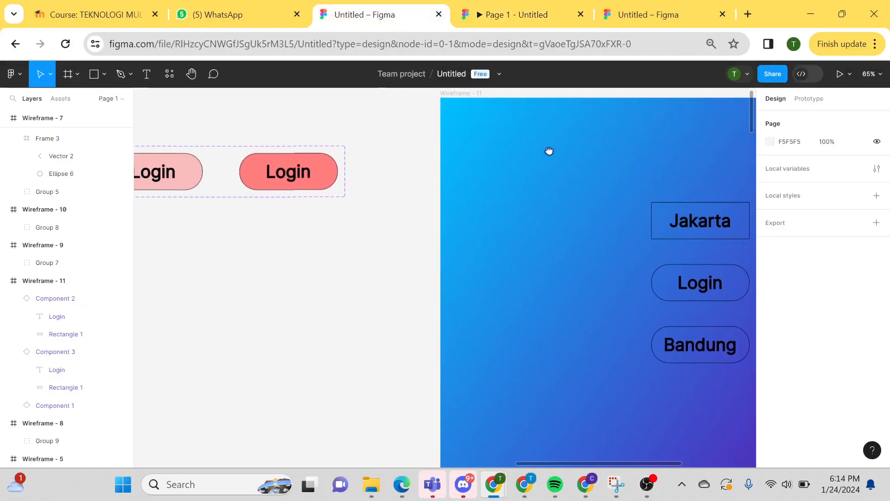
scroll(324, 273, up, 1)
scroll(324, 273, left, 3)
scroll(463, 324, down, 3)
scroll(432, 297, right, 1)
click(412, 266)
scroll(783, 384, down, 3)
click(769, 456)
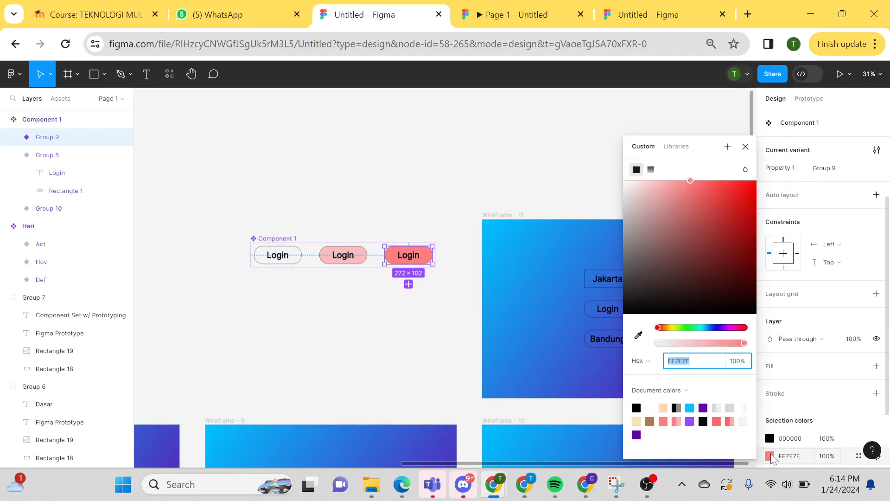
drag(689, 282, 731, 171)
click(715, 327)
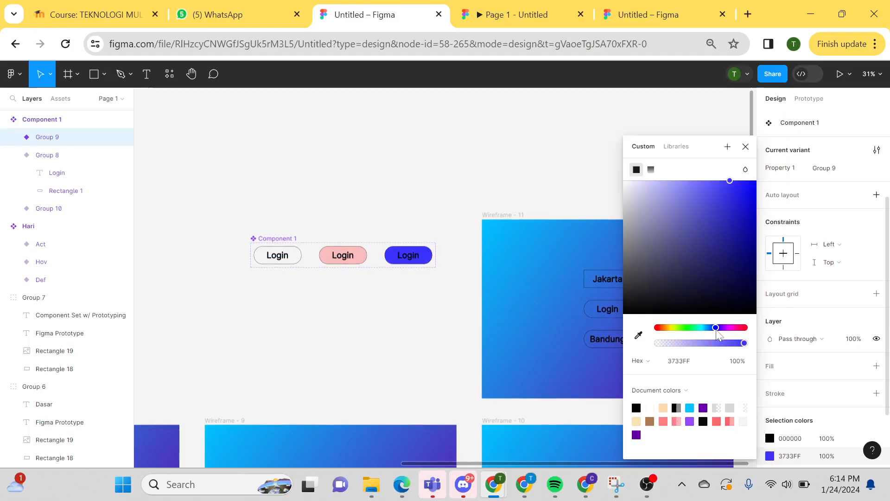
drag(721, 230, 720, 173)
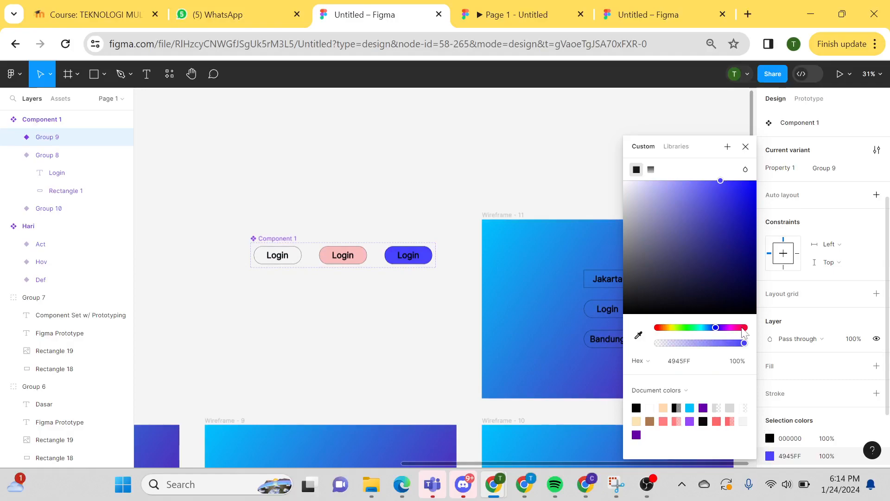
Change the clicked variant's black text and outline colour to white, FFFFFF.
click(770, 438)
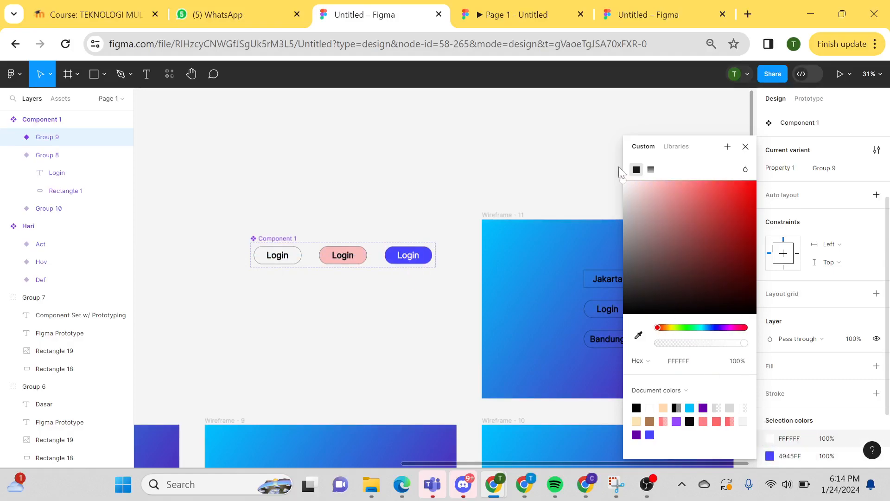
click(421, 170)
scroll(360, 181, right, 5)
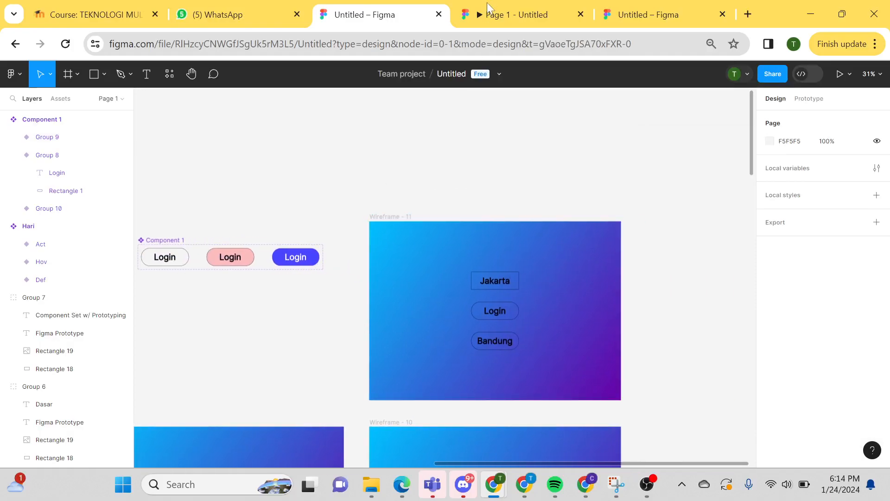
Check the prototype interactions of the default, hover and clicked variants of Component 1.
scroll(398, 219, left, 4)
click(265, 271)
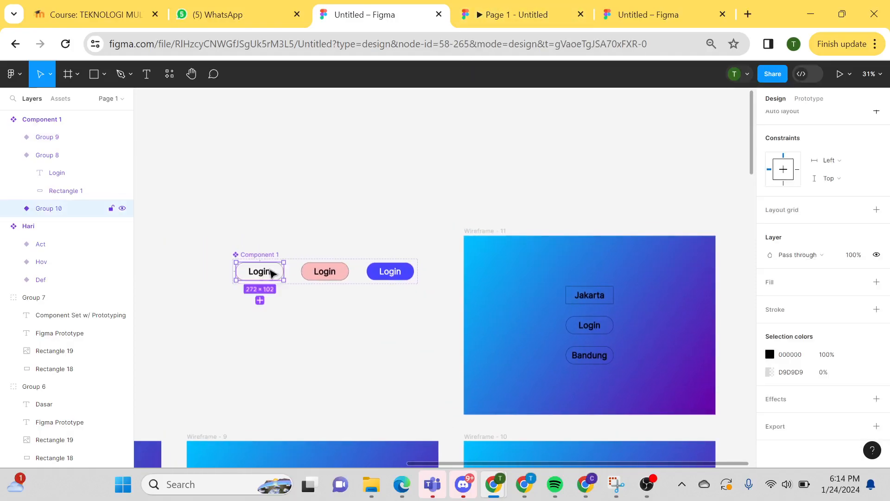
click(809, 98)
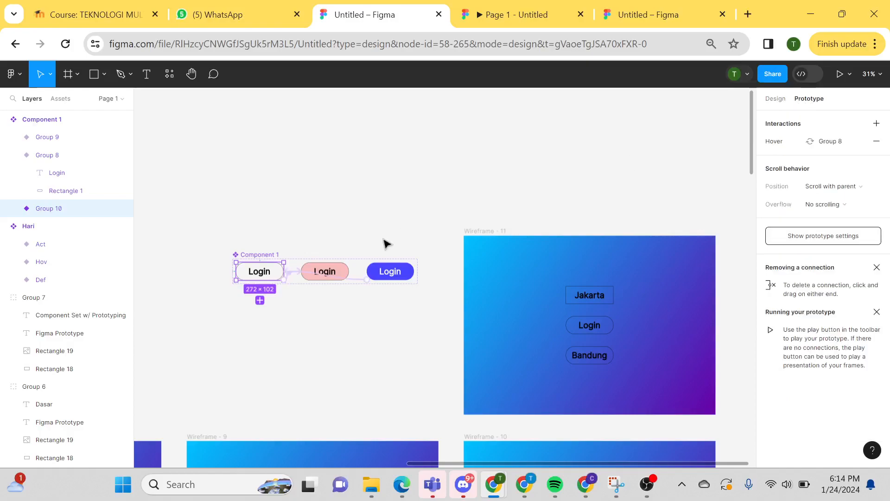
click(332, 274)
click(393, 274)
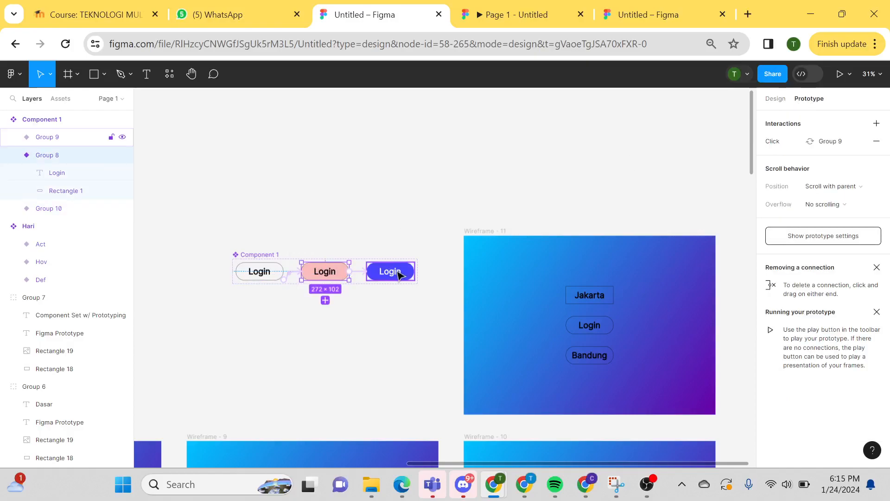
click(268, 272)
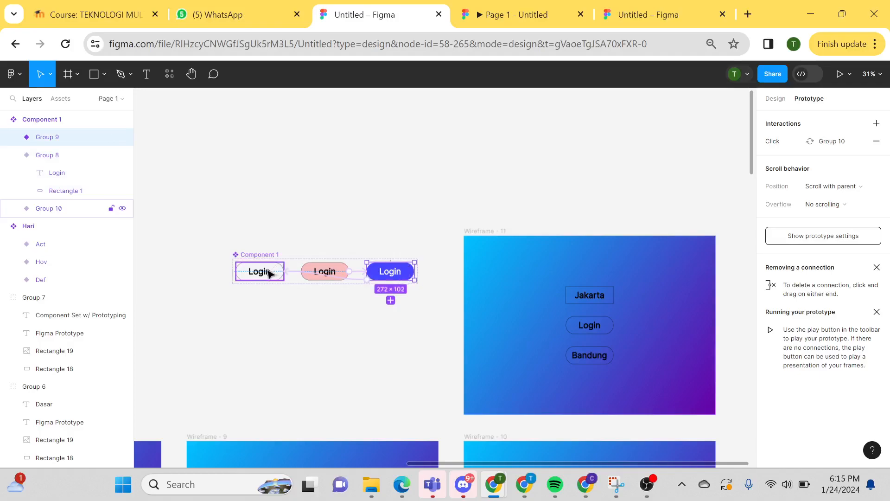
Reload the Wireframe - 11 prototype preview and test the hover and click states of the Jakarta, Login and Bandung buttons.
key(ctrl+Tab)
click(66, 44)
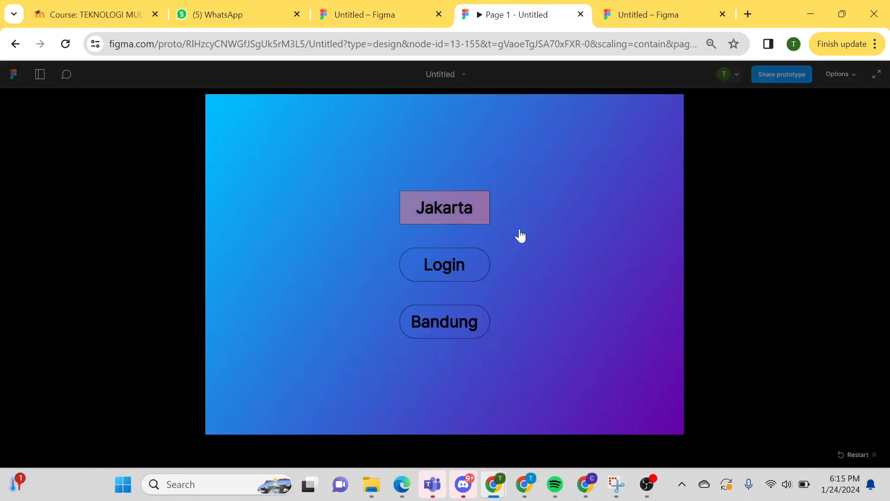
click(462, 333)
click(472, 319)
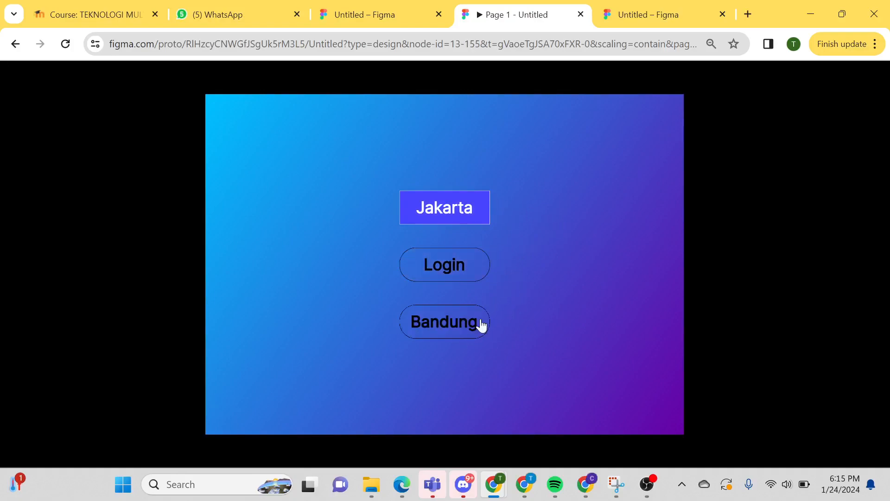
click(471, 218)
click(487, 218)
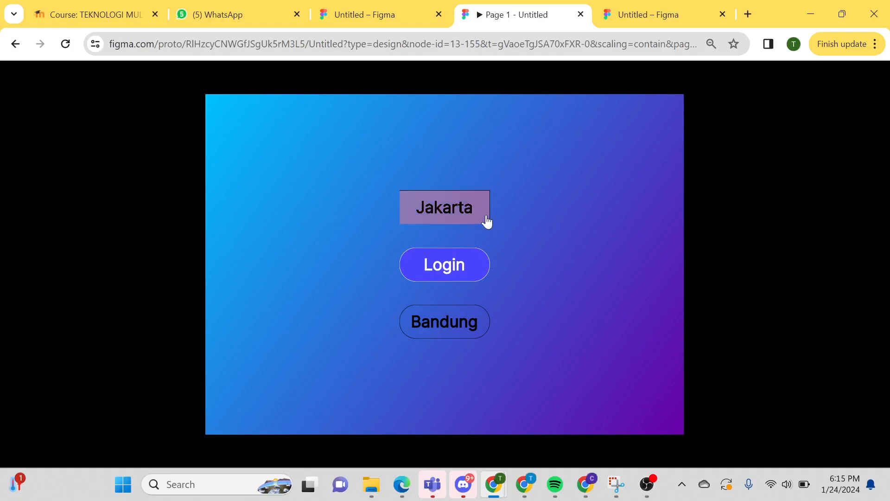
click(477, 318)
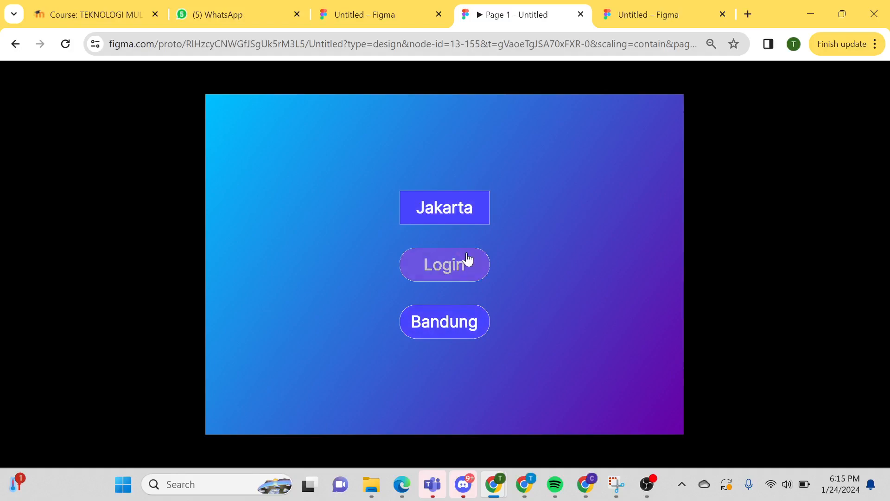
Return to the design file and view the Component 1 variants alongside Wireframe - 11.
click(378, 15)
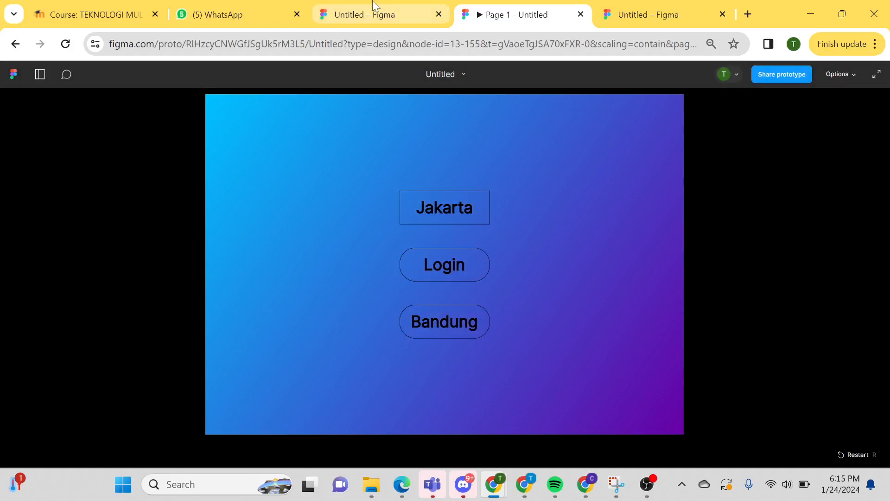
scroll(381, 164, down, 2)
scroll(335, 204, up, 1)
drag(334, 204, 427, 209)
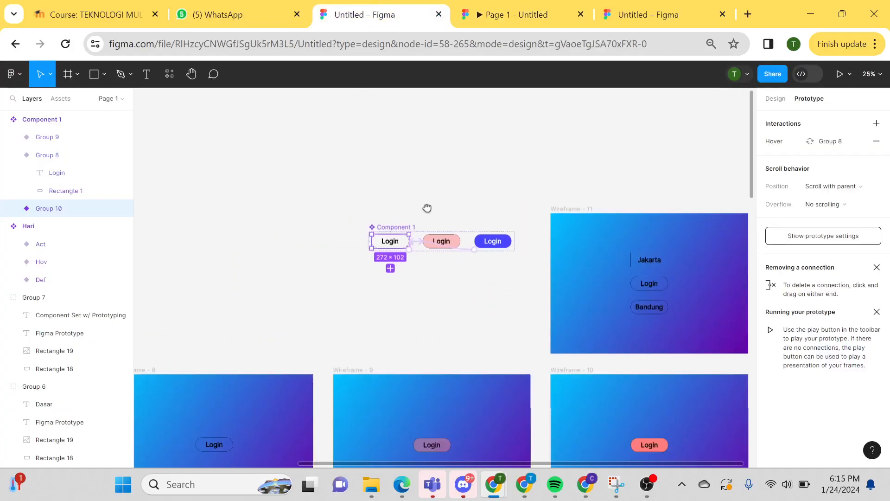
scroll(489, 198, up, 1)
drag(492, 202, 362, 202)
scroll(361, 207, up, 2)
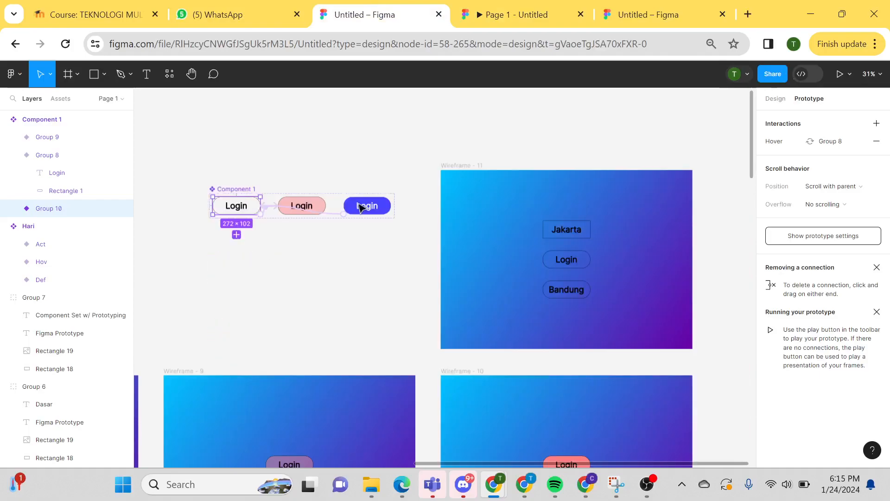